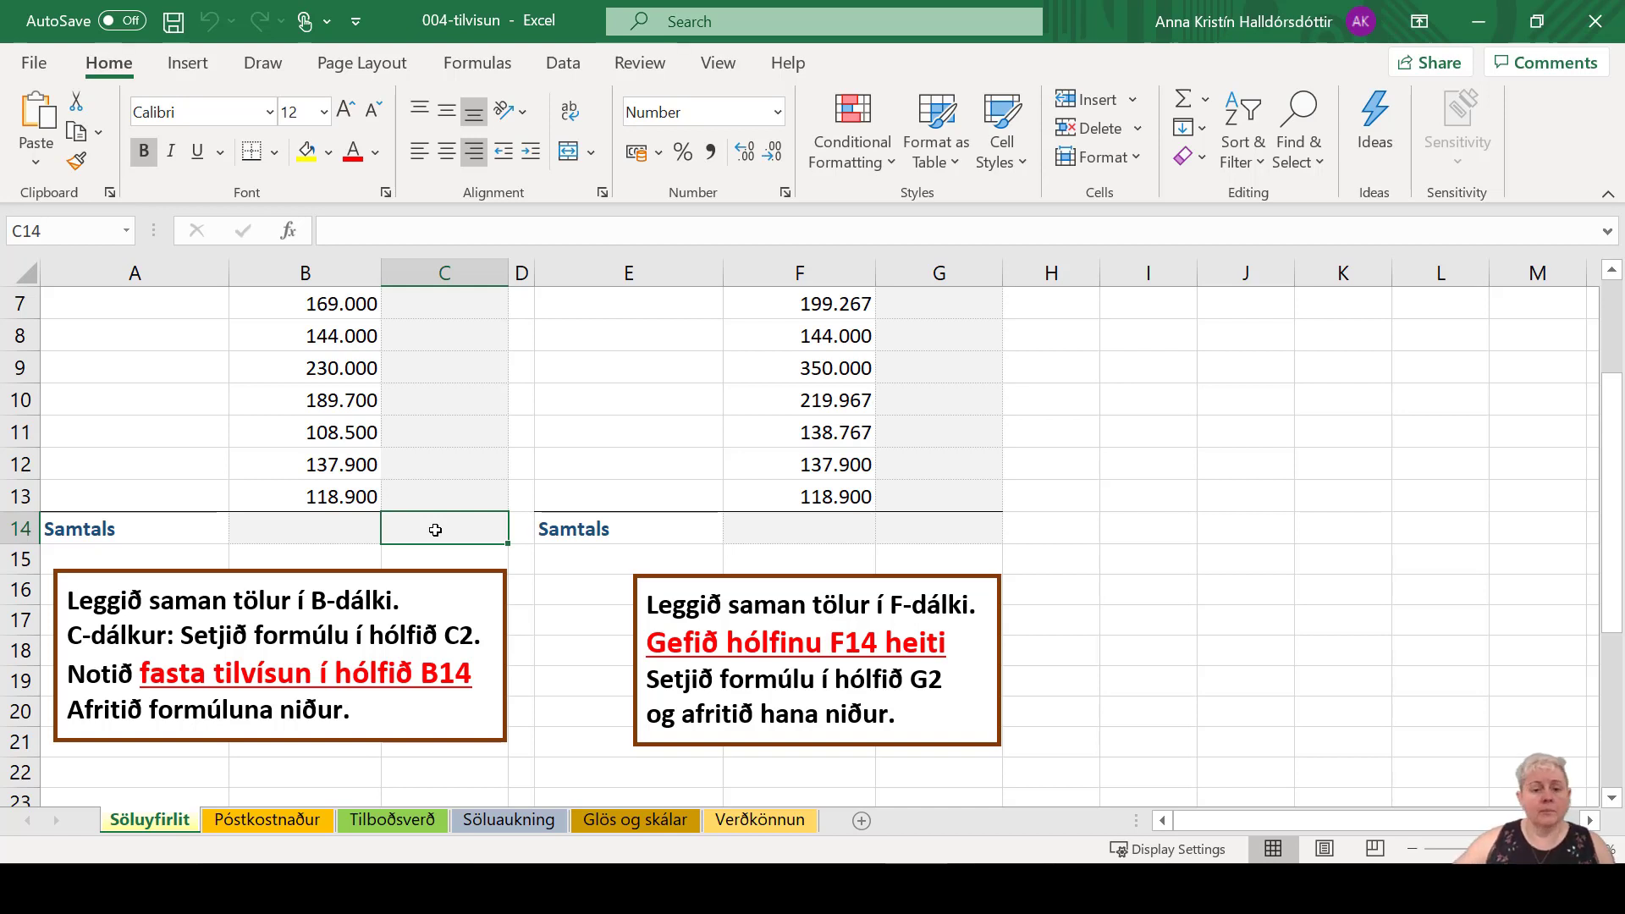
Step: Select the 2014 amounts in column B and AutoSum them into B14, giving 1.984.600
{"action": "scroll", "coordinate": [436, 530], "scroll_direction": "up", "scroll_amount": 2}
{"action": "scroll", "coordinate": [444, 519], "scroll_direction": "down", "scroll_amount": 2}
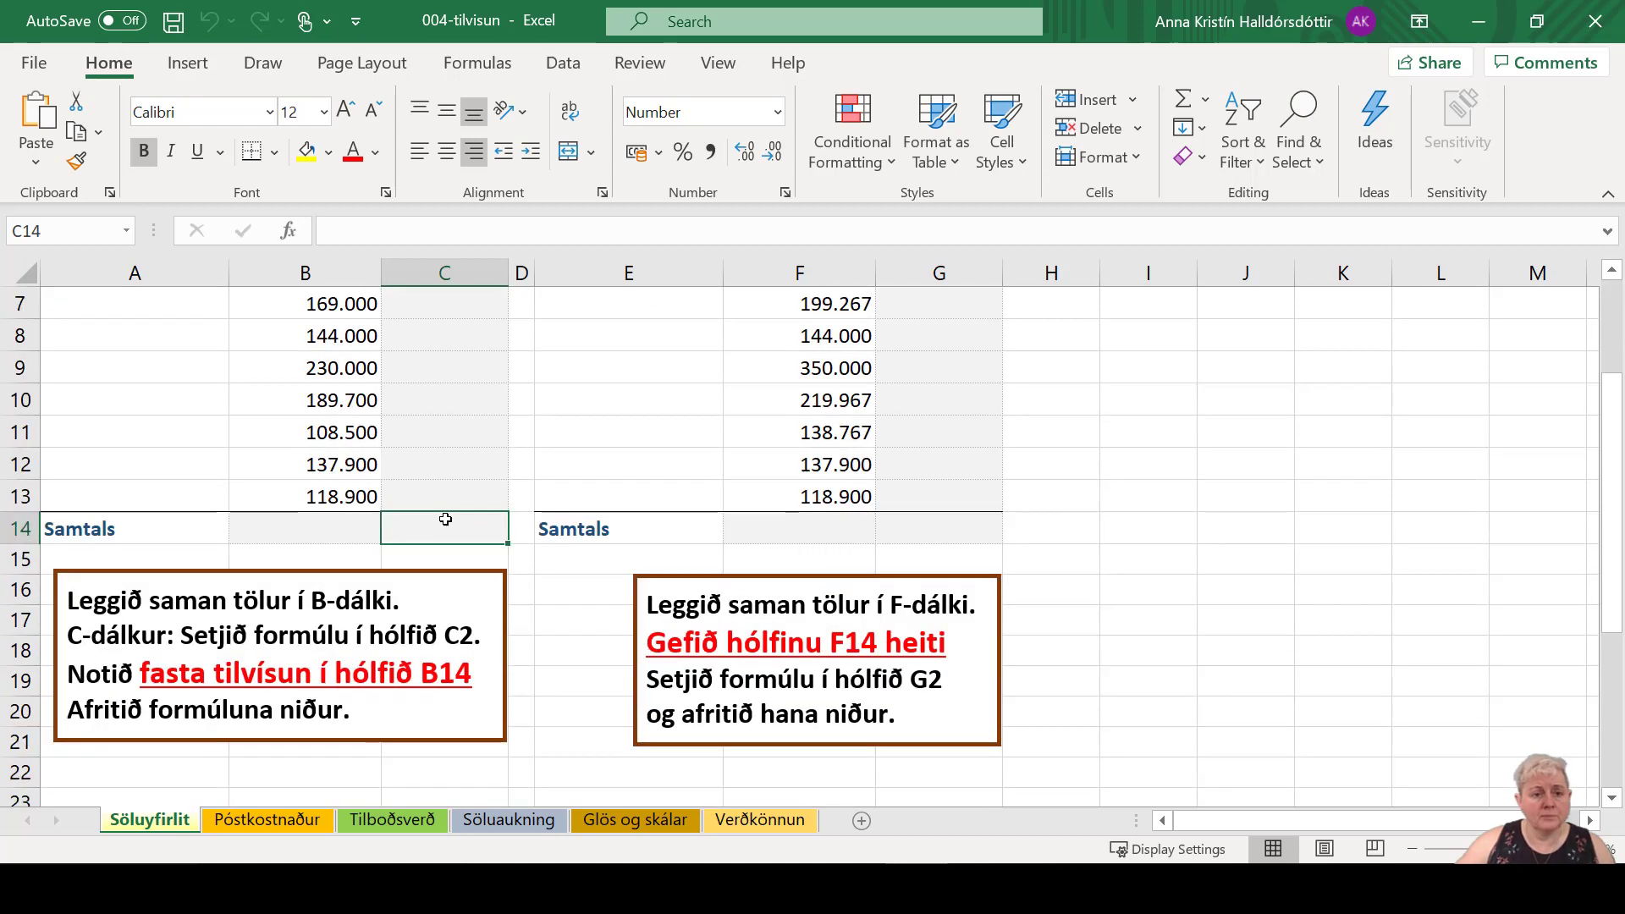
{"action": "scroll", "coordinate": [444, 519], "scroll_direction": "down", "scroll_amount": 1}
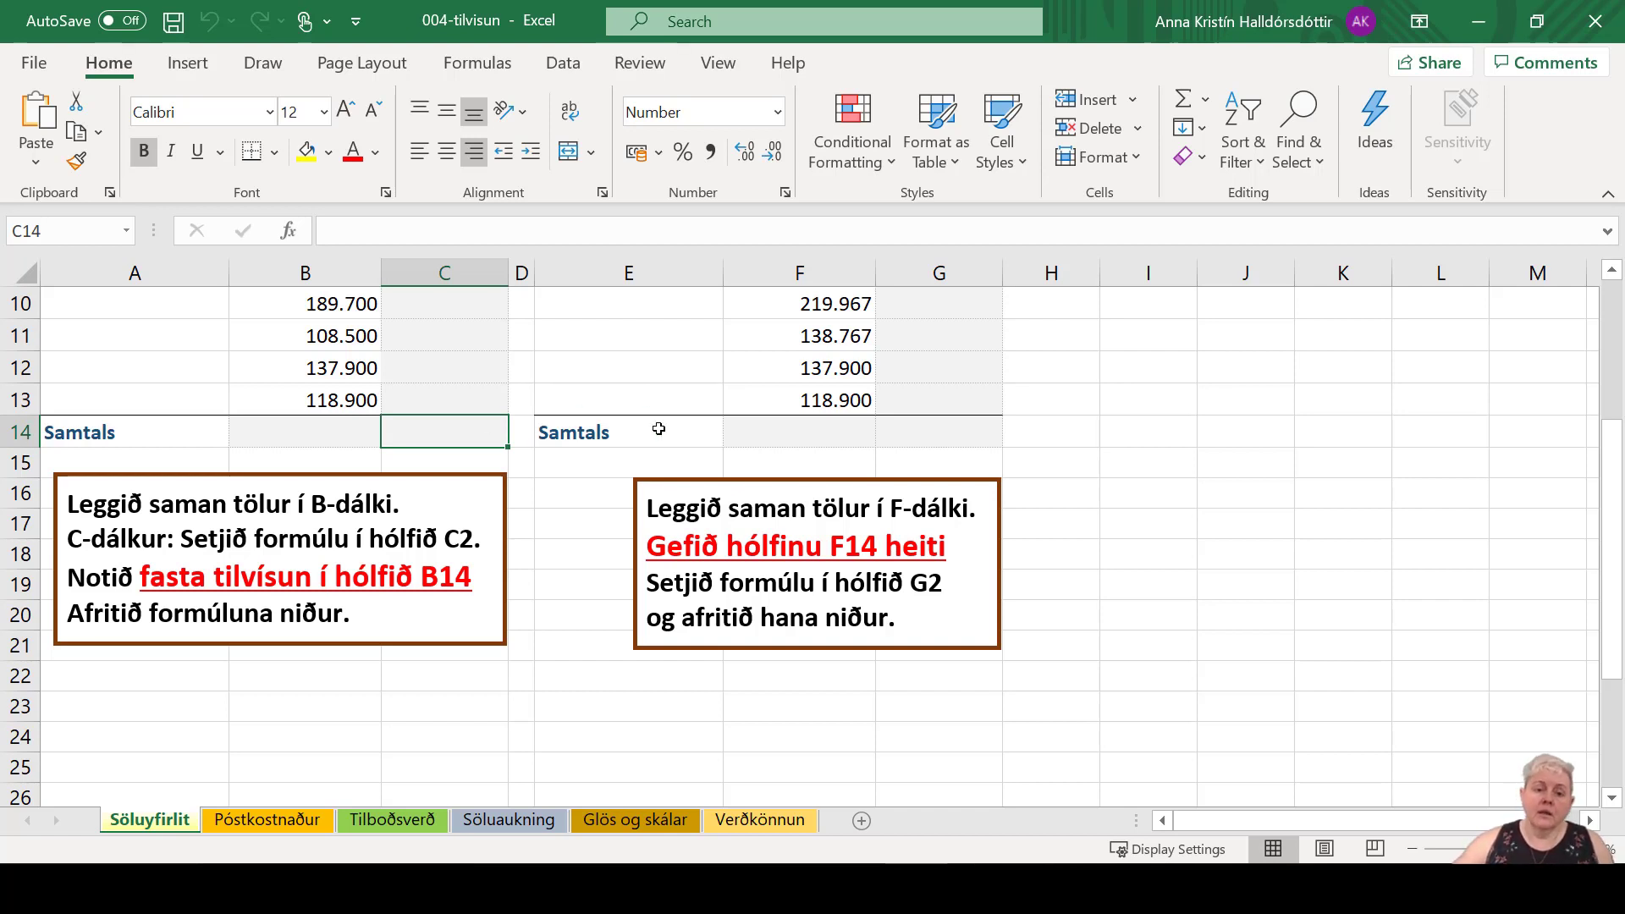
{"action": "scroll", "coordinate": [556, 493], "scroll_direction": "up", "scroll_amount": 3}
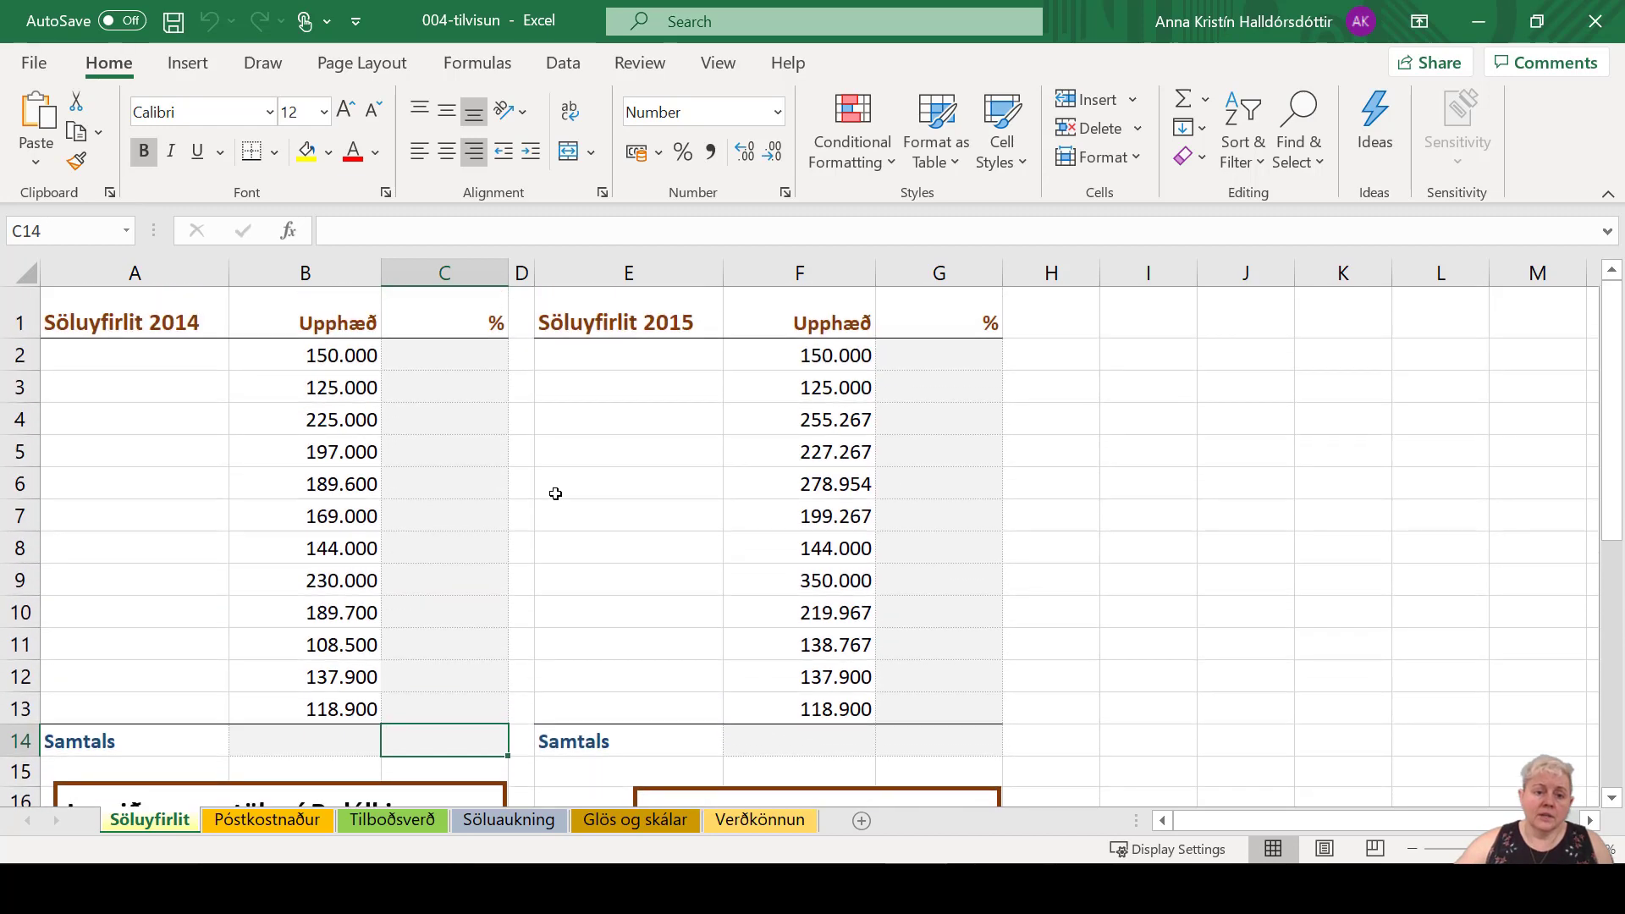
{"action": "scroll", "coordinate": [342, 608], "scroll_direction": "down", "scroll_amount": 1}
{"action": "scroll", "coordinate": [342, 608], "scroll_direction": "down", "scroll_amount": 1}
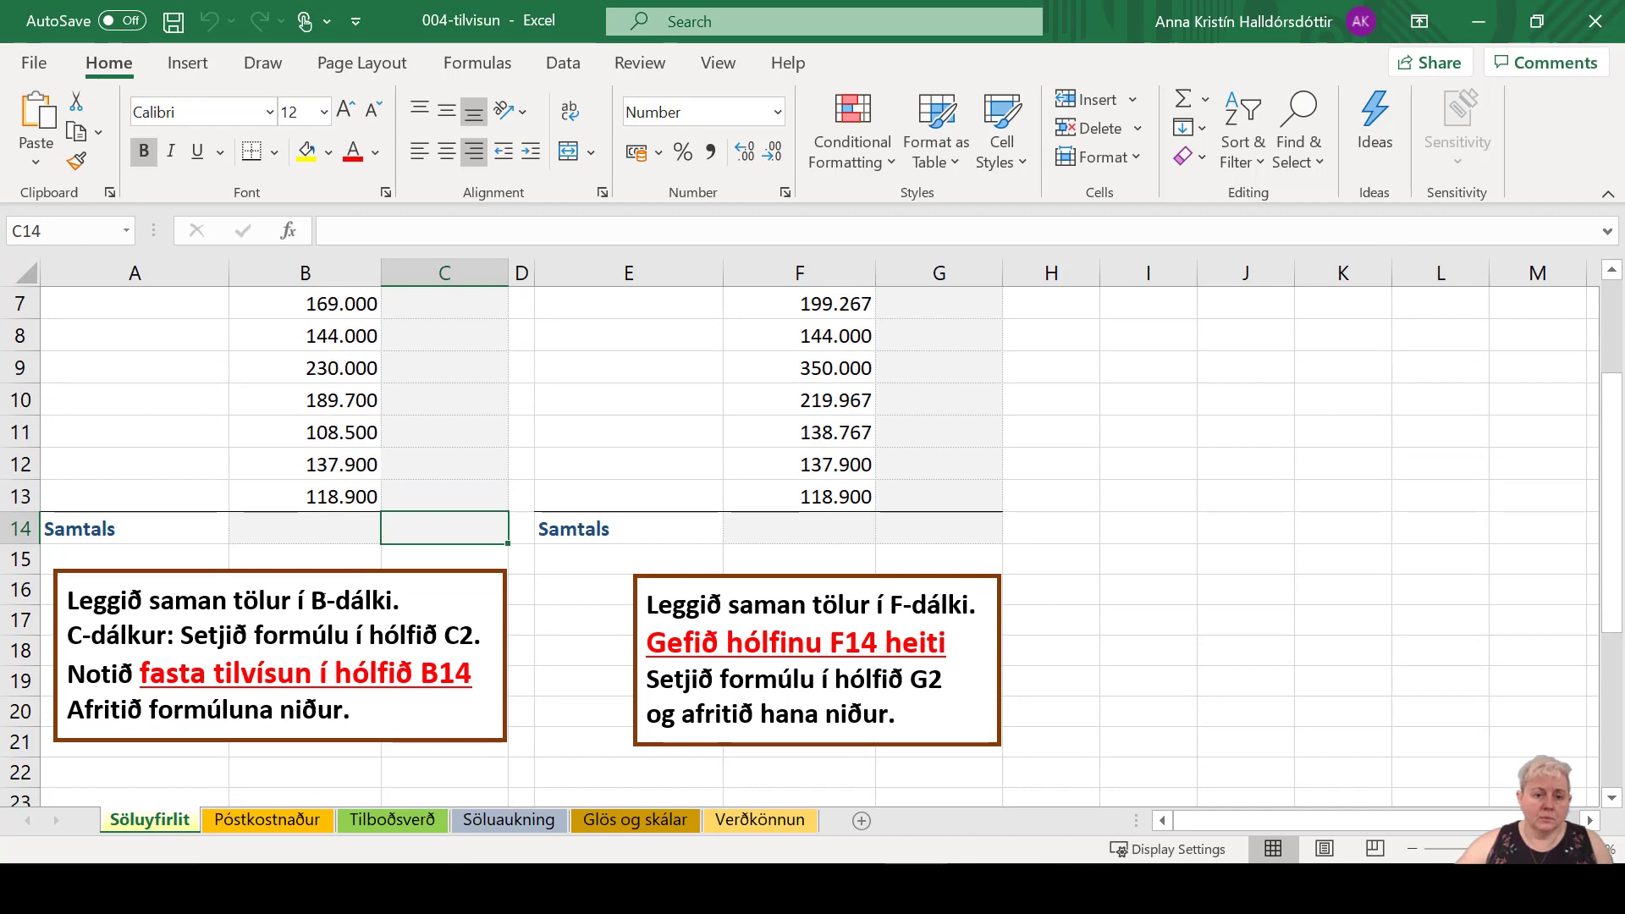
{"action": "scroll", "coordinate": [373, 373], "scroll_direction": "up", "scroll_amount": 2}
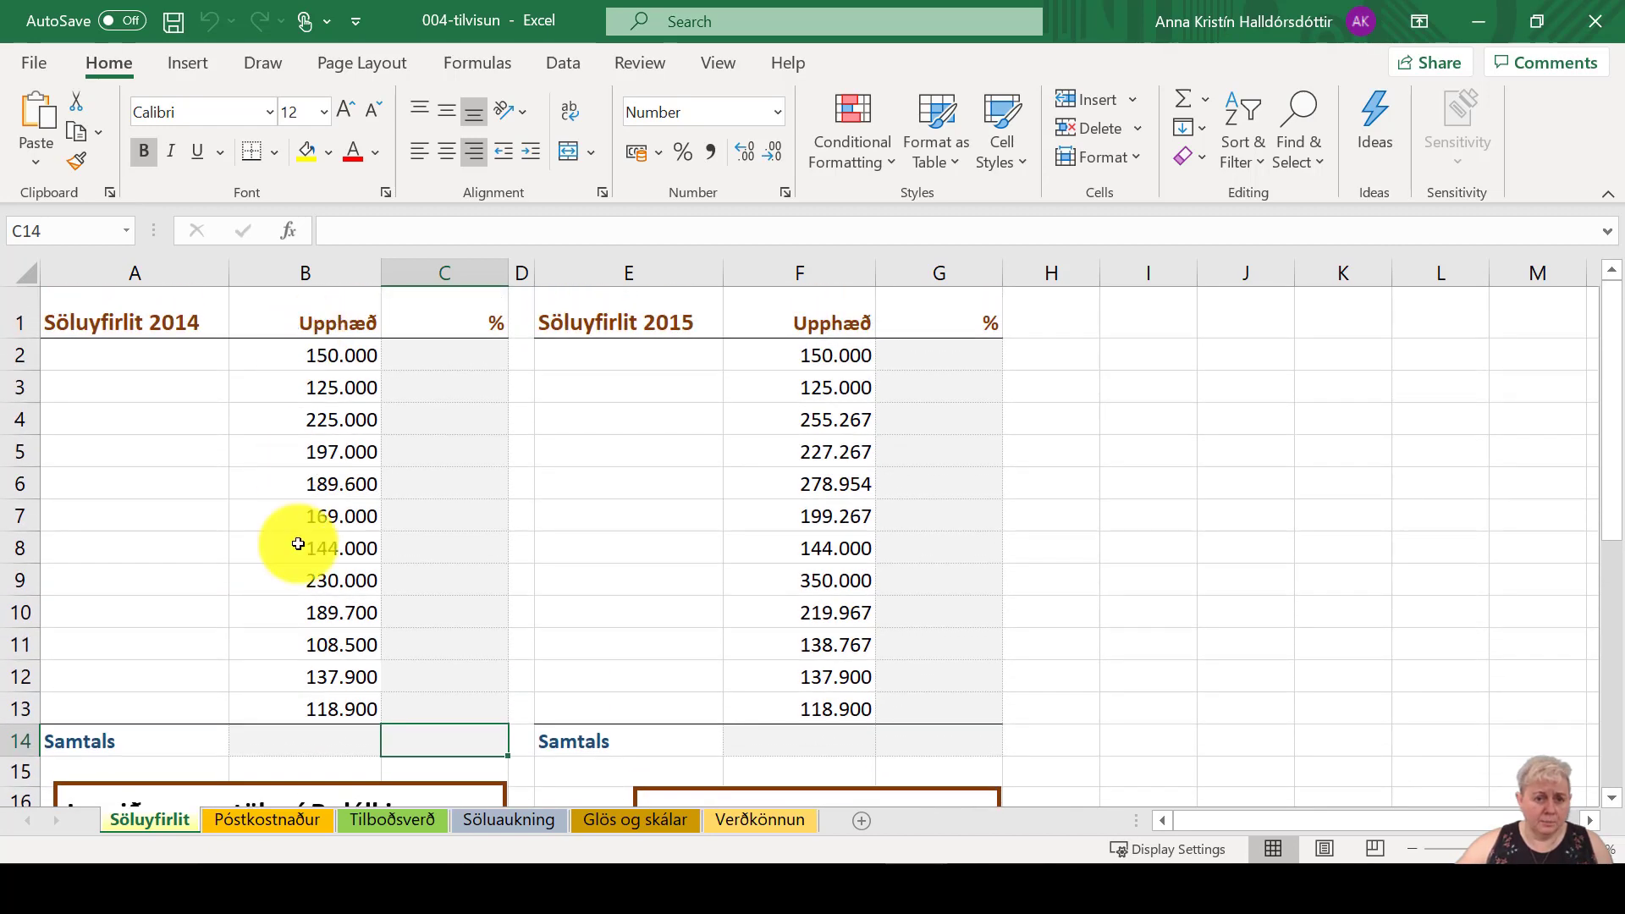
{"action": "mouse_move", "coordinate": [334, 347]}
{"action": "left_mouse_down"}
{"action": "mouse_move", "coordinate": [315, 513]}
{"action": "mouse_move", "coordinate": [338, 753]}
{"action": "left_mouse_up"}
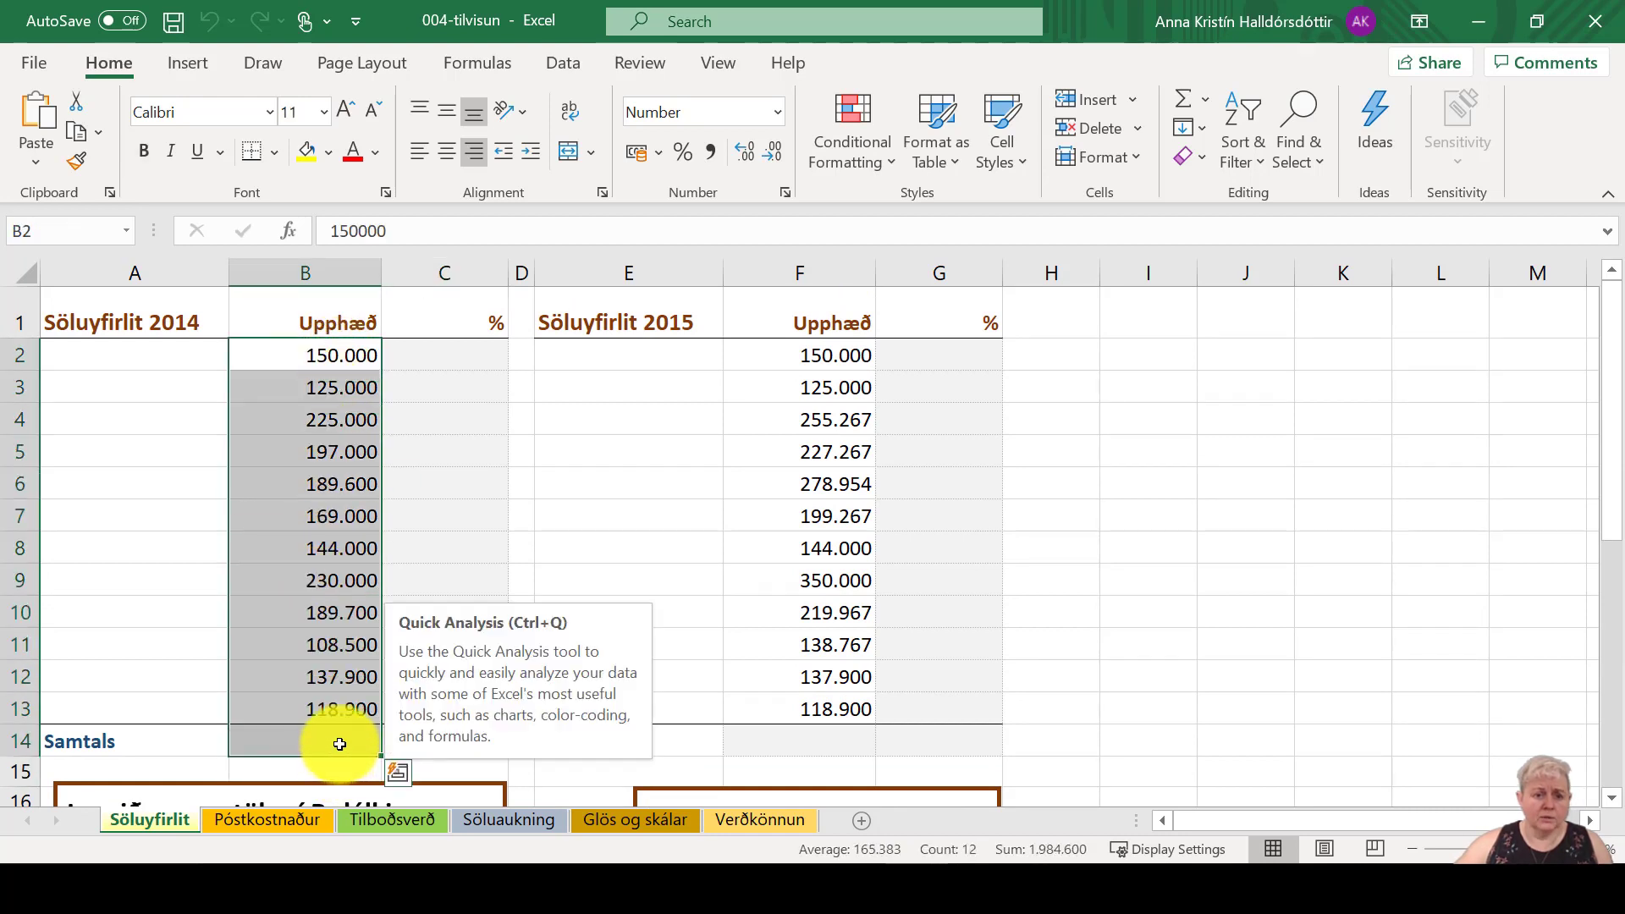
{"action": "left_click", "coordinate": [1184, 105]}
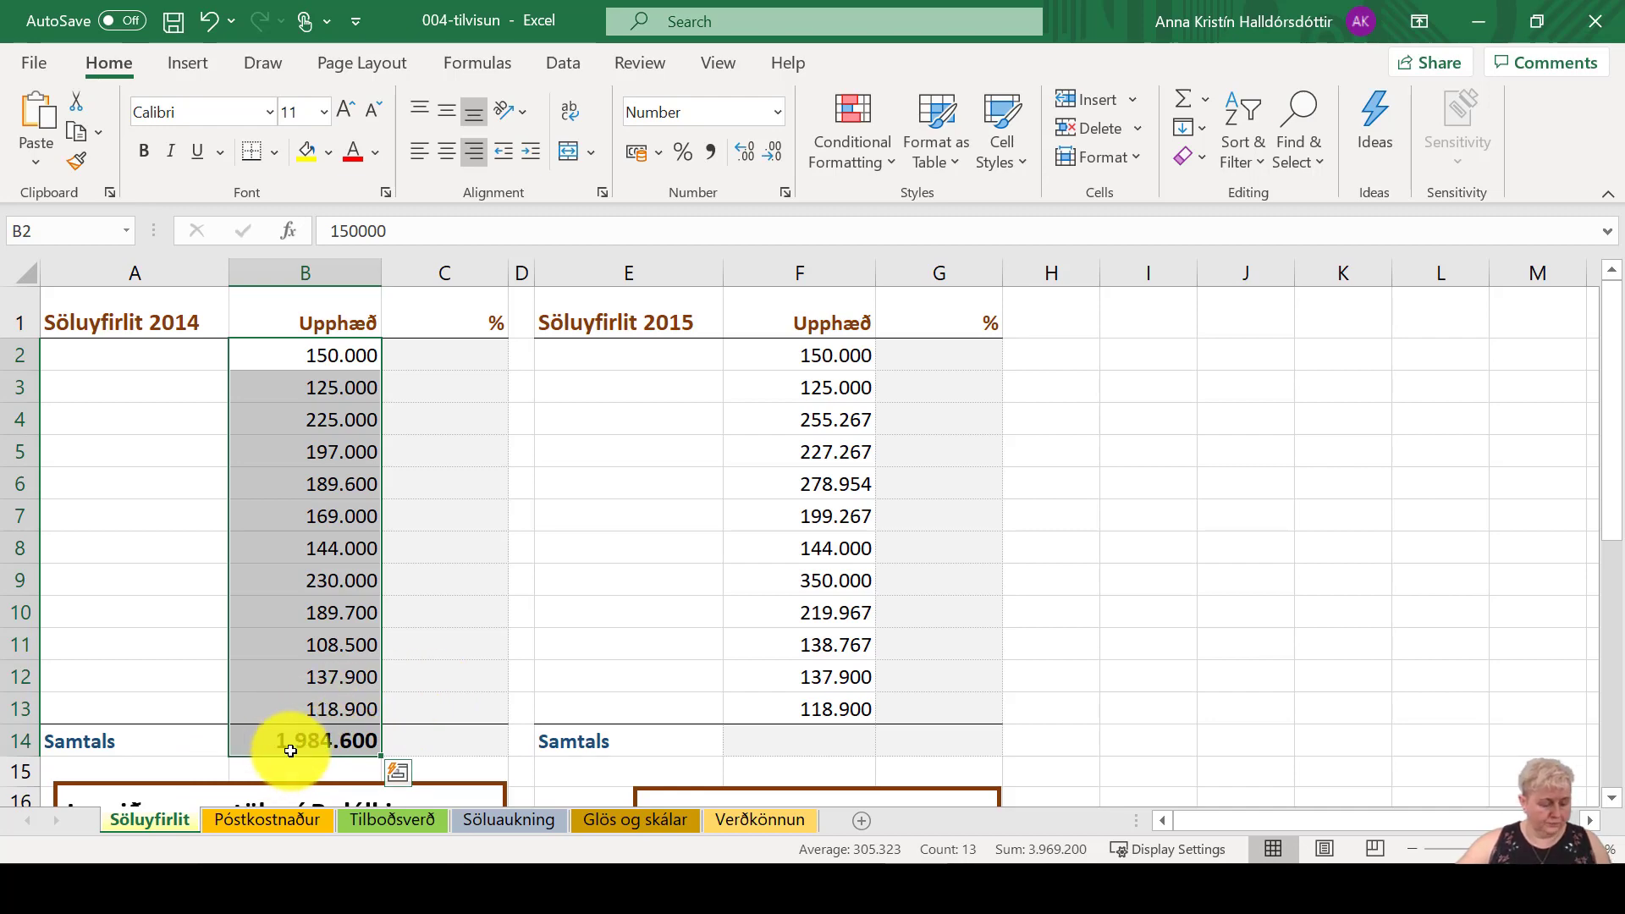
{"action": "scroll", "coordinate": [305, 750], "scroll_direction": "down", "scroll_amount": 1}
{"action": "scroll", "coordinate": [212, 741], "scroll_direction": "down", "scroll_amount": 1}
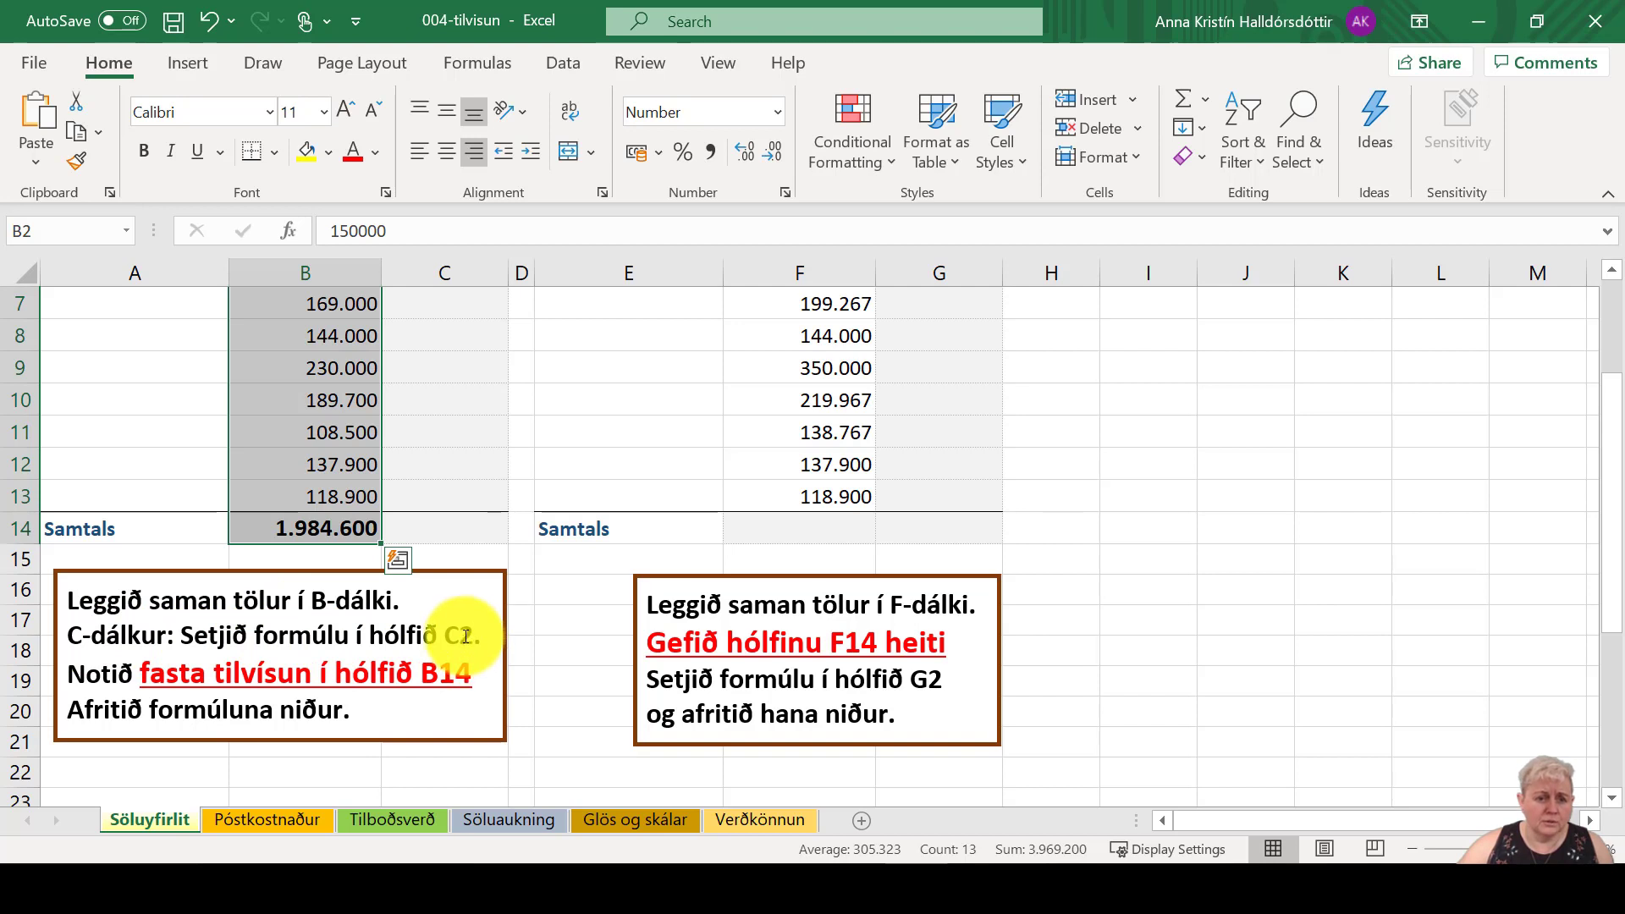
{"action": "scroll", "coordinate": [458, 484], "scroll_direction": "up", "scroll_amount": 2}
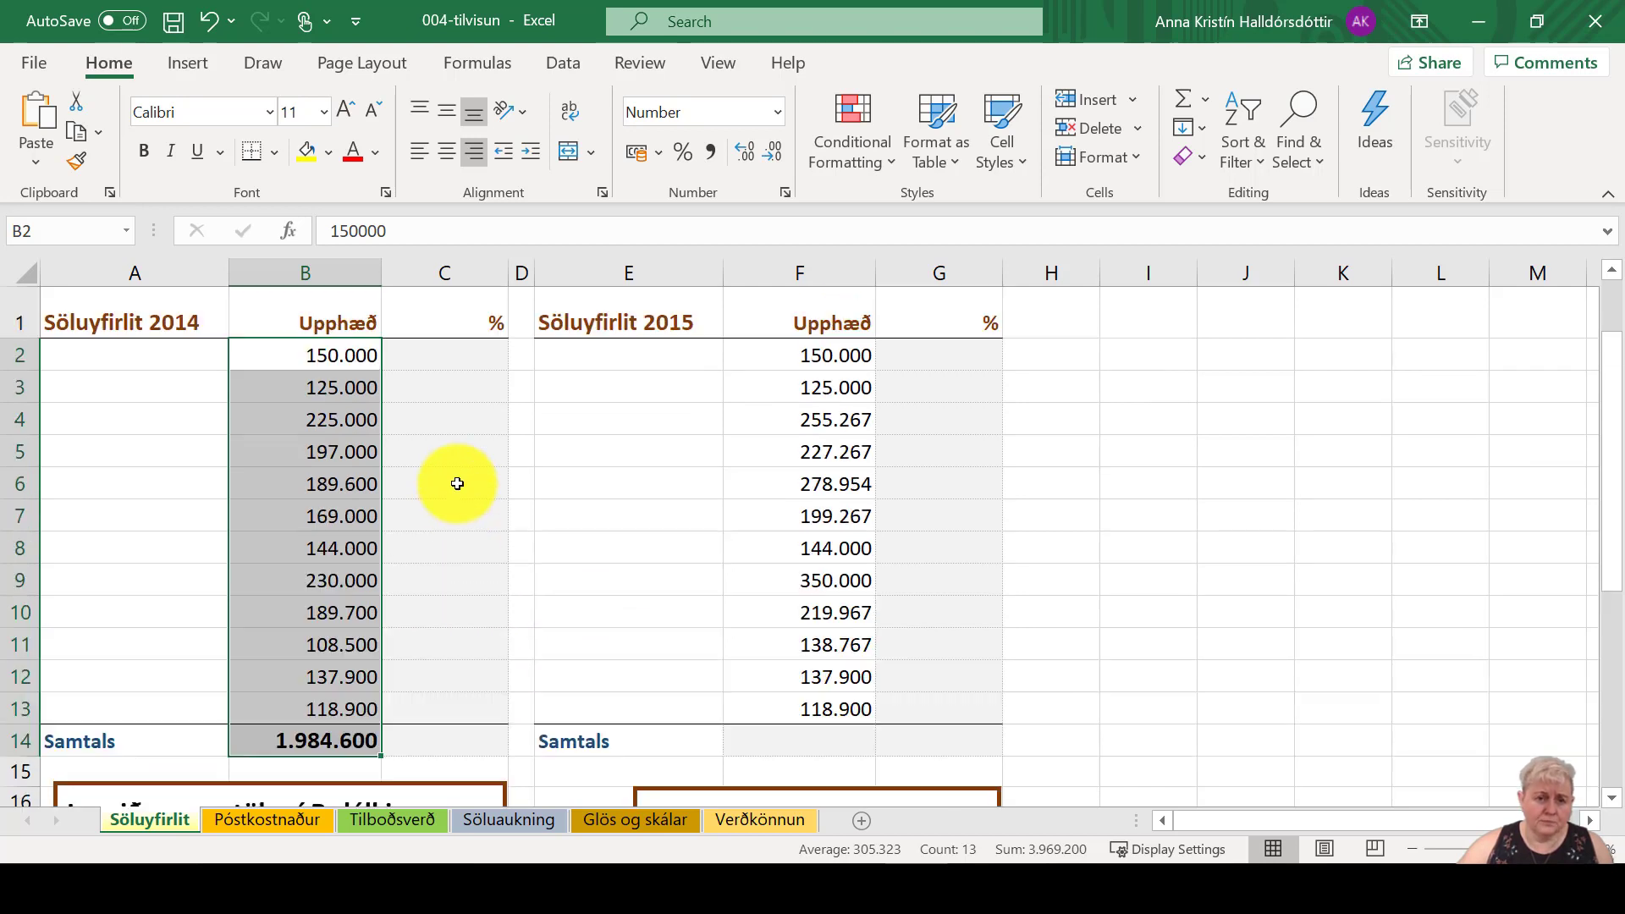
Step: Enter the formula =+B2/B14 in C2 so it shows 0,08
{"action": "left_click", "coordinate": [482, 355]}
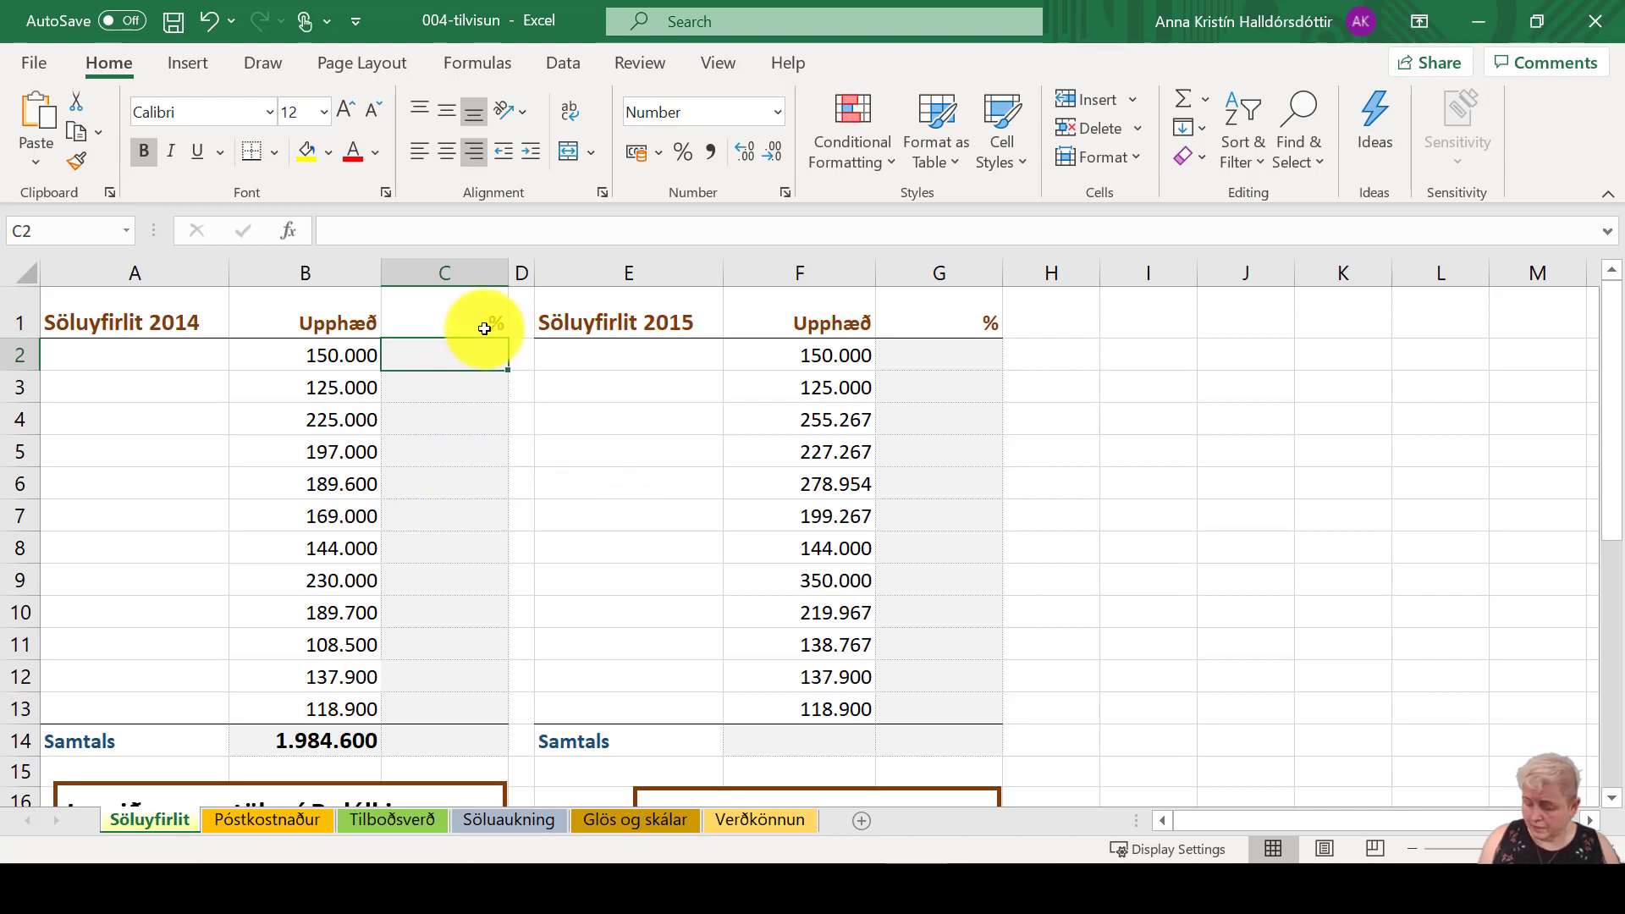
{"action": "type", "text": "+"}
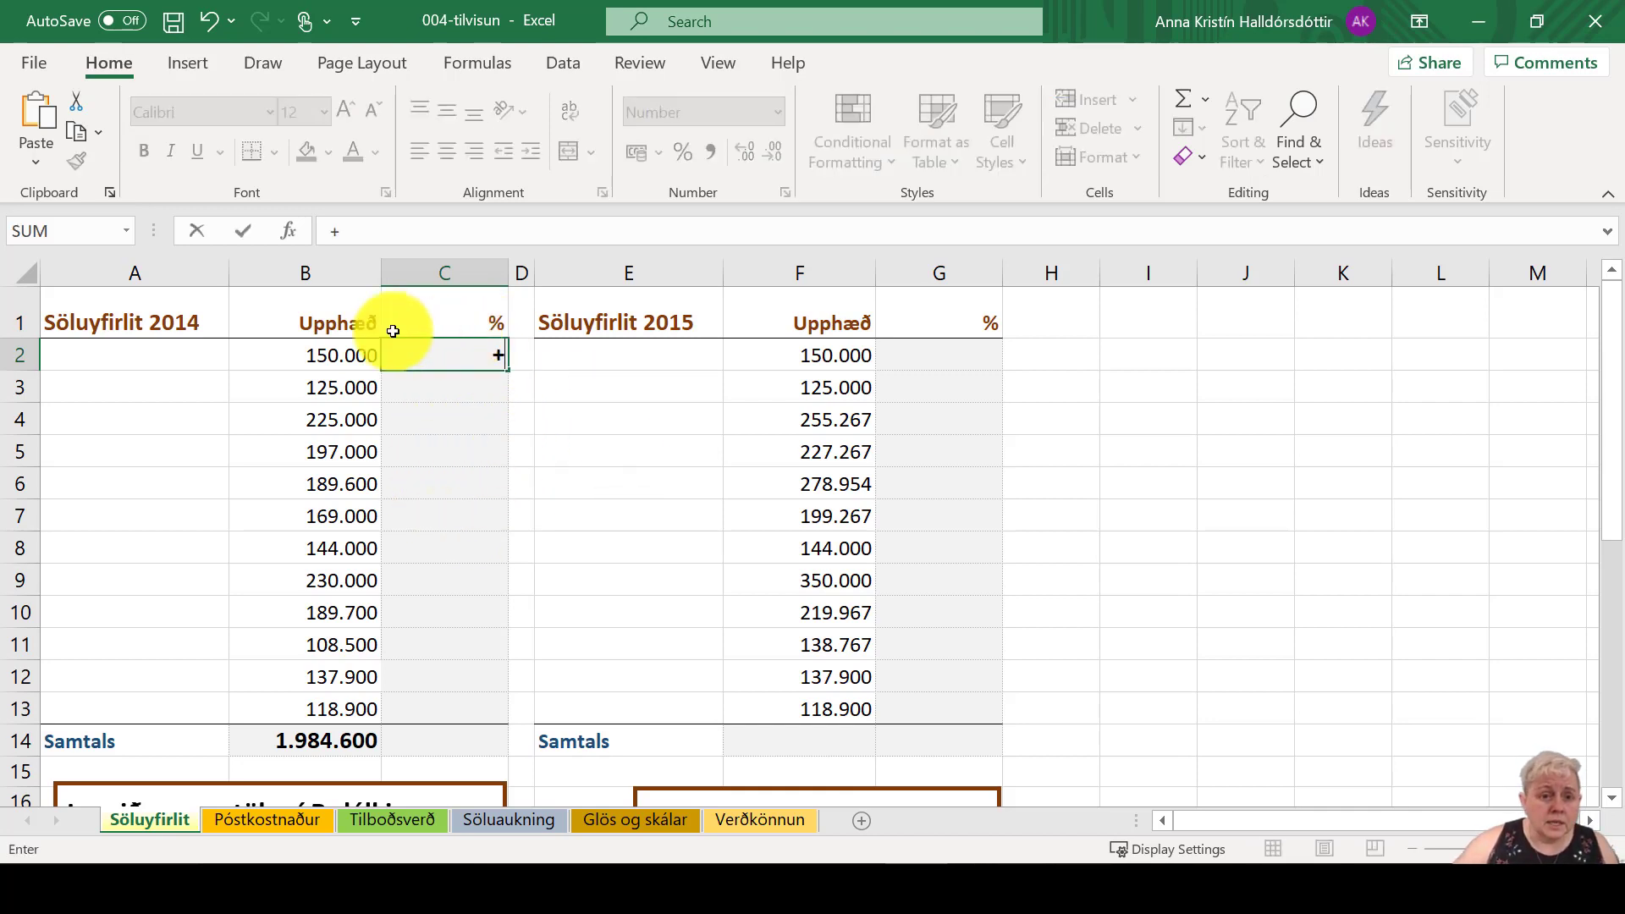
{"action": "left_click", "coordinate": [344, 360]}
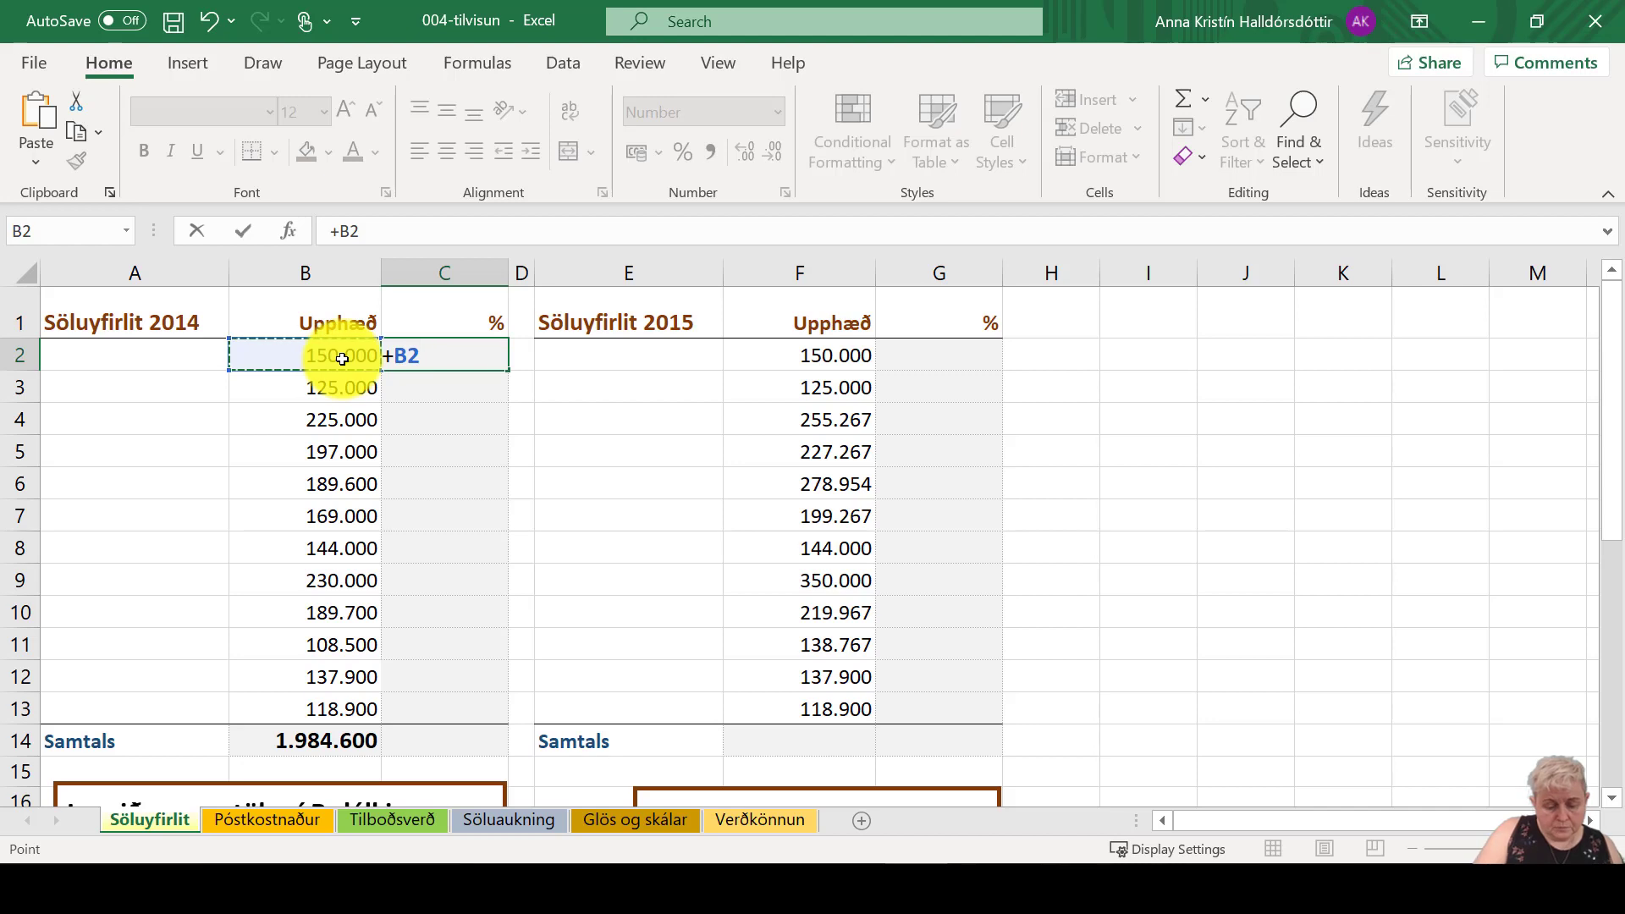
{"action": "type", "text": "7"}
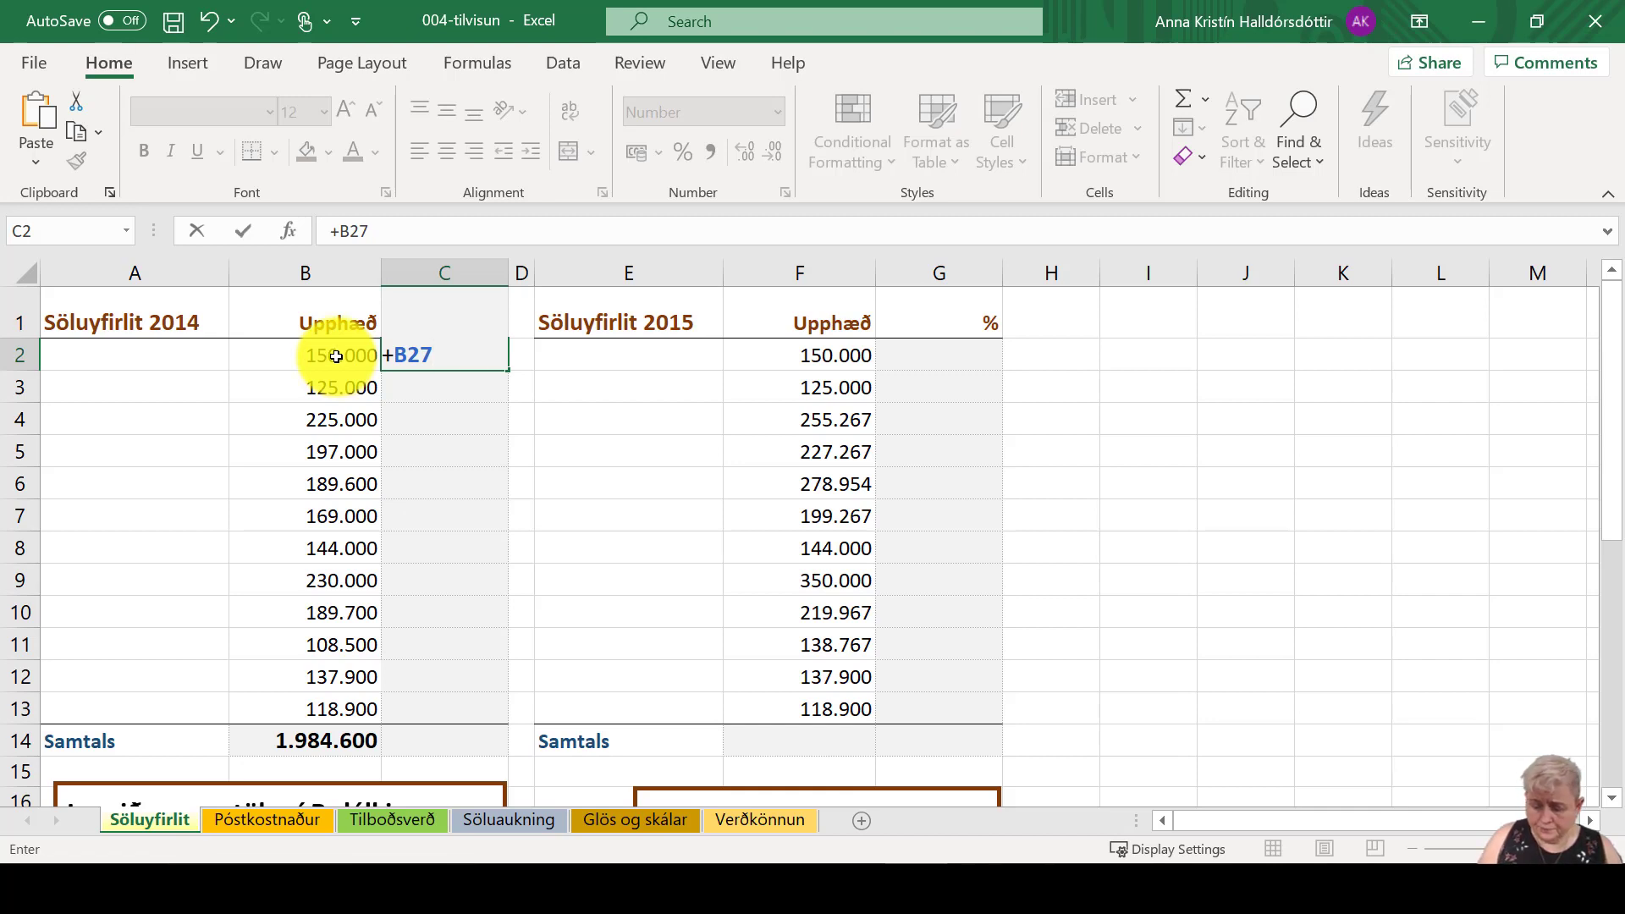
{"action": "key", "text": "BackSpace"}
{"action": "type", "text": "/"}
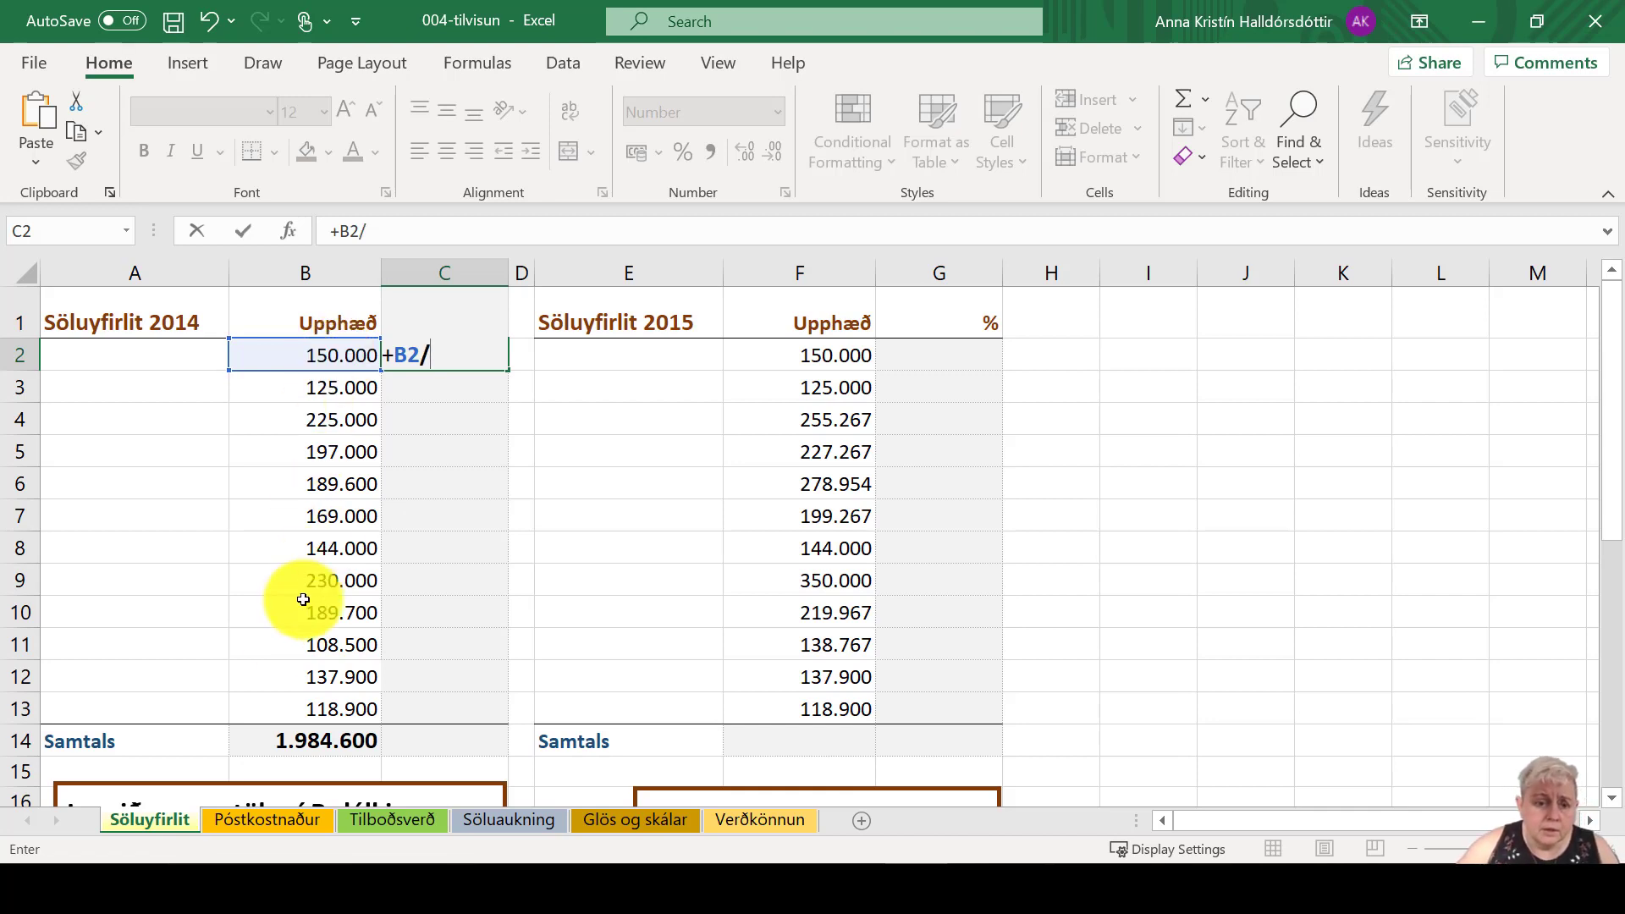
{"action": "scroll", "coordinate": [313, 695], "scroll_direction": "down", "scroll_amount": 2}
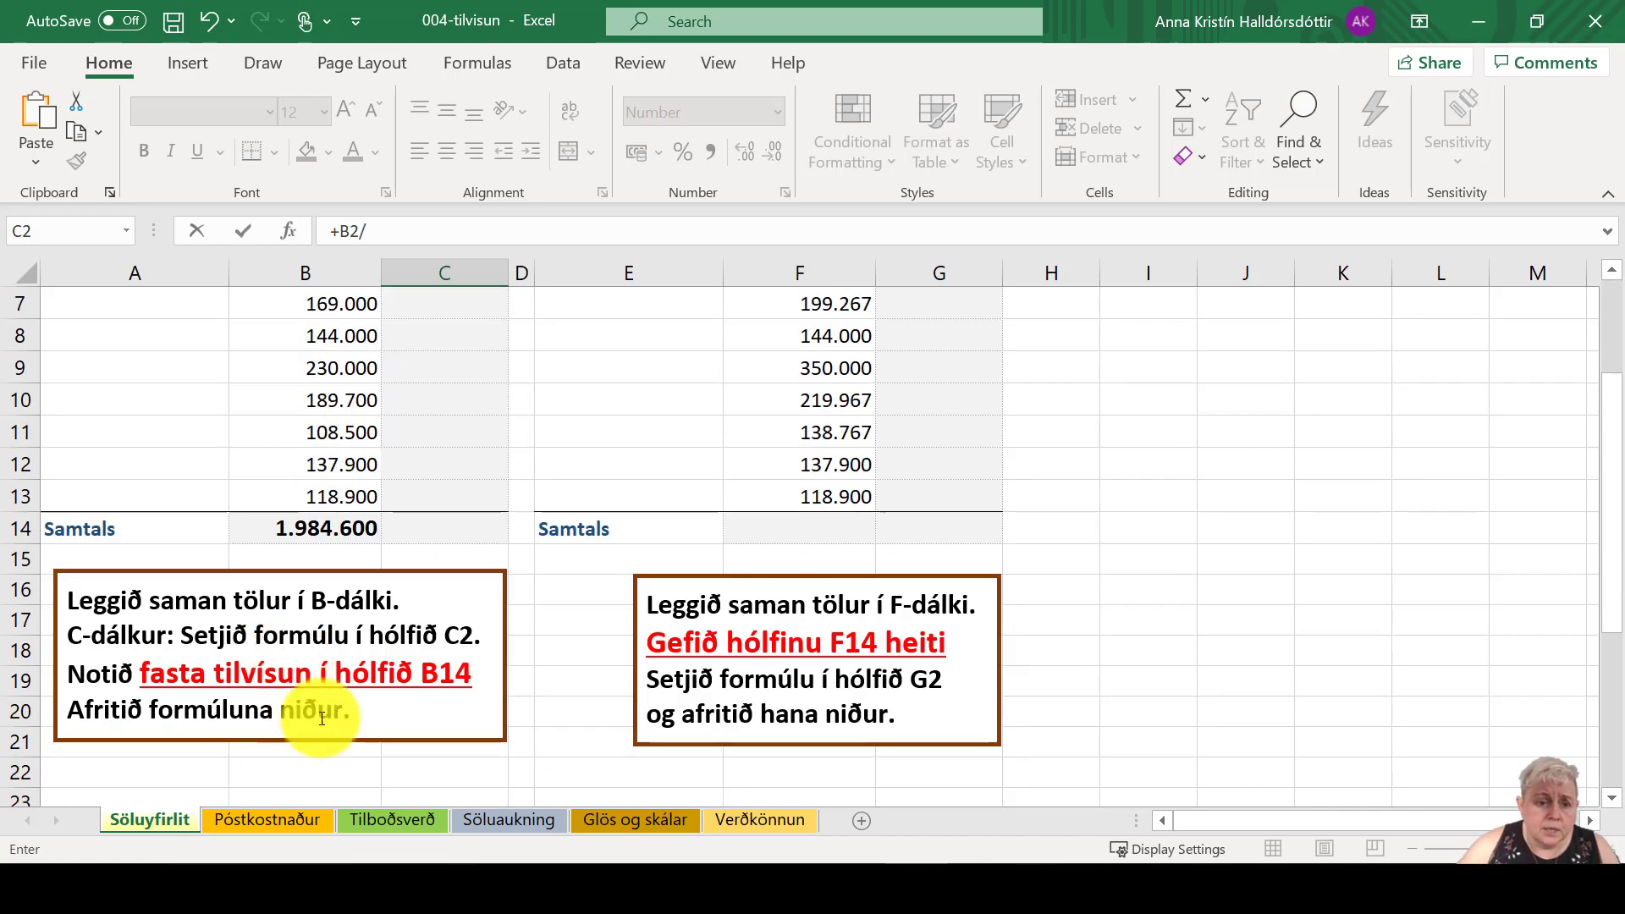
{"action": "left_click", "coordinate": [325, 529]}
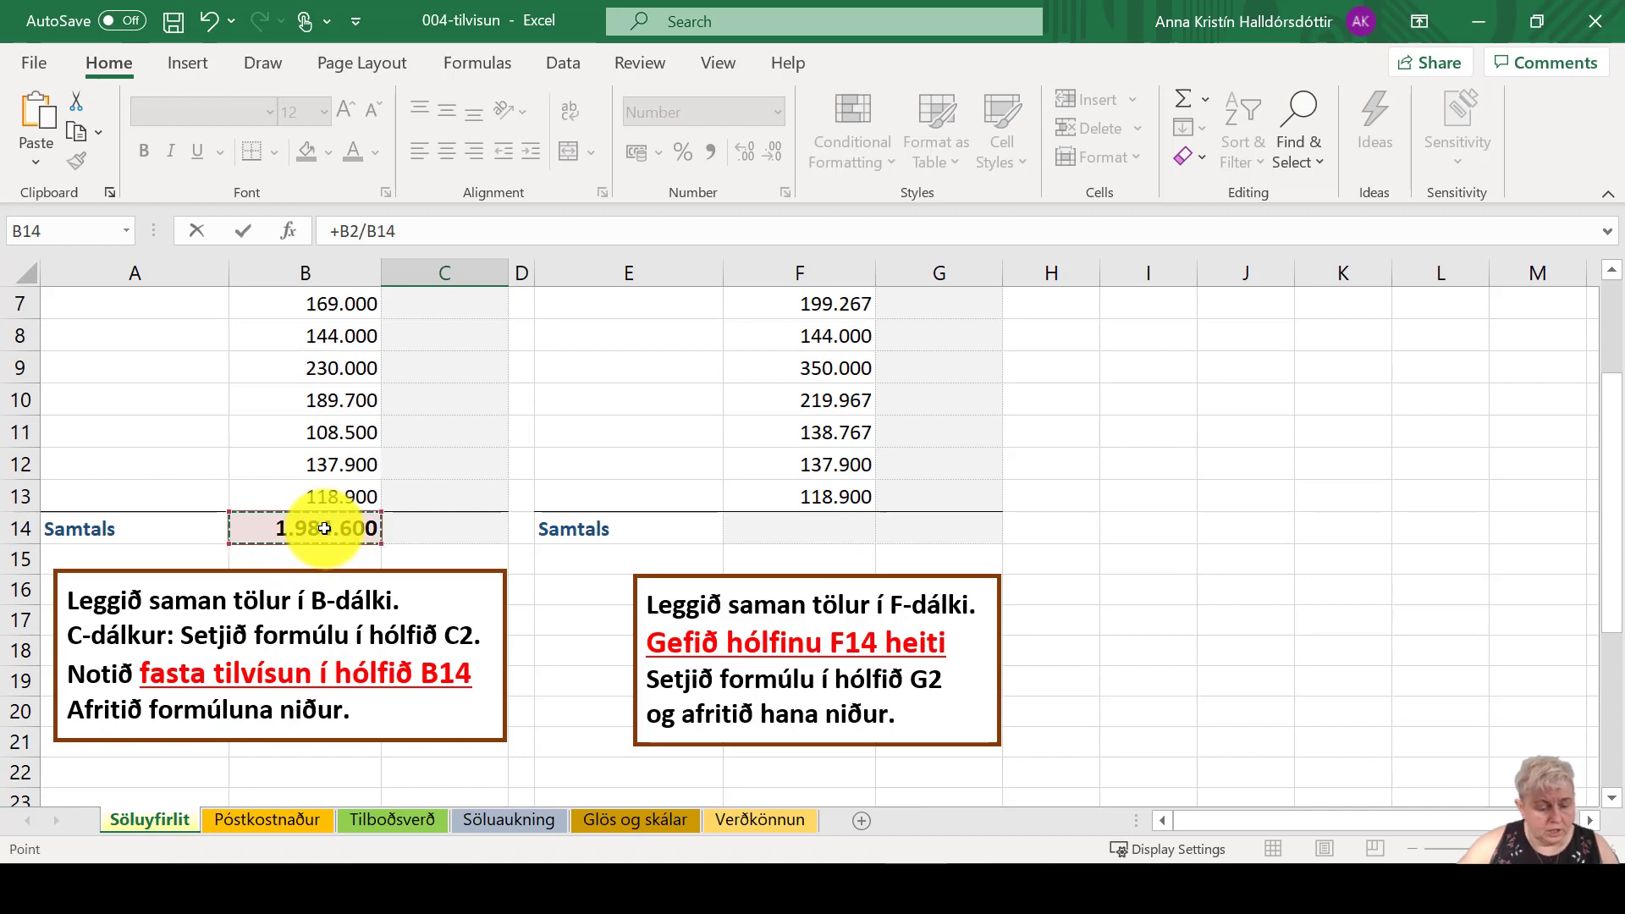
{"action": "key", "text": "Tab"}
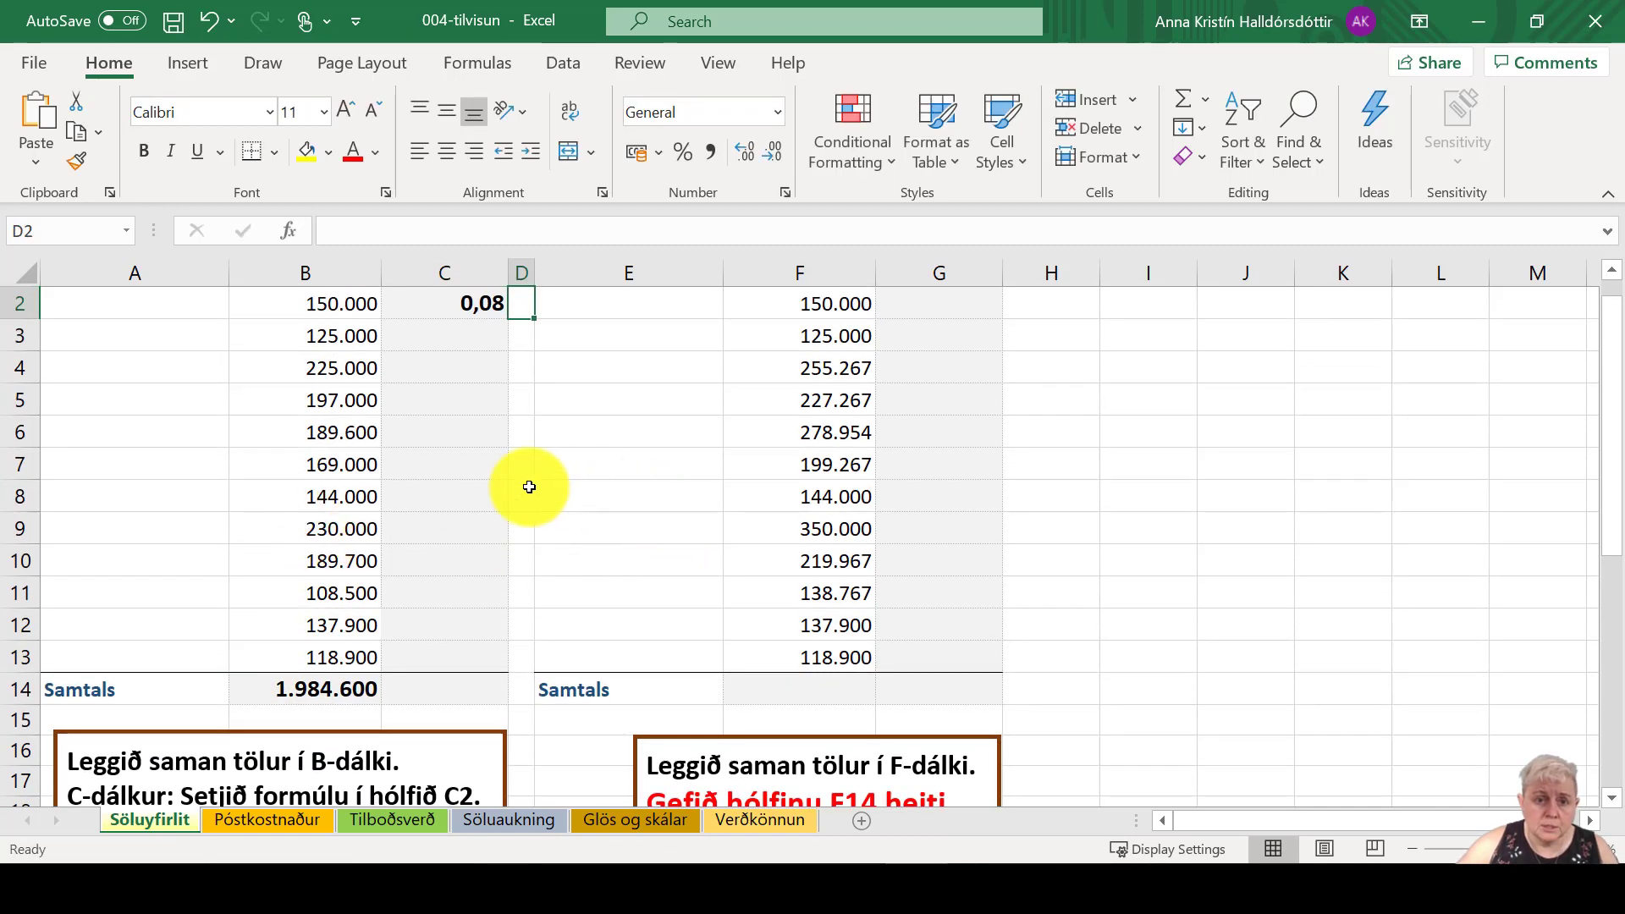
{"action": "scroll", "coordinate": [526, 482], "scroll_direction": "up", "scroll_amount": 1}
{"action": "left_click", "coordinate": [482, 356]}
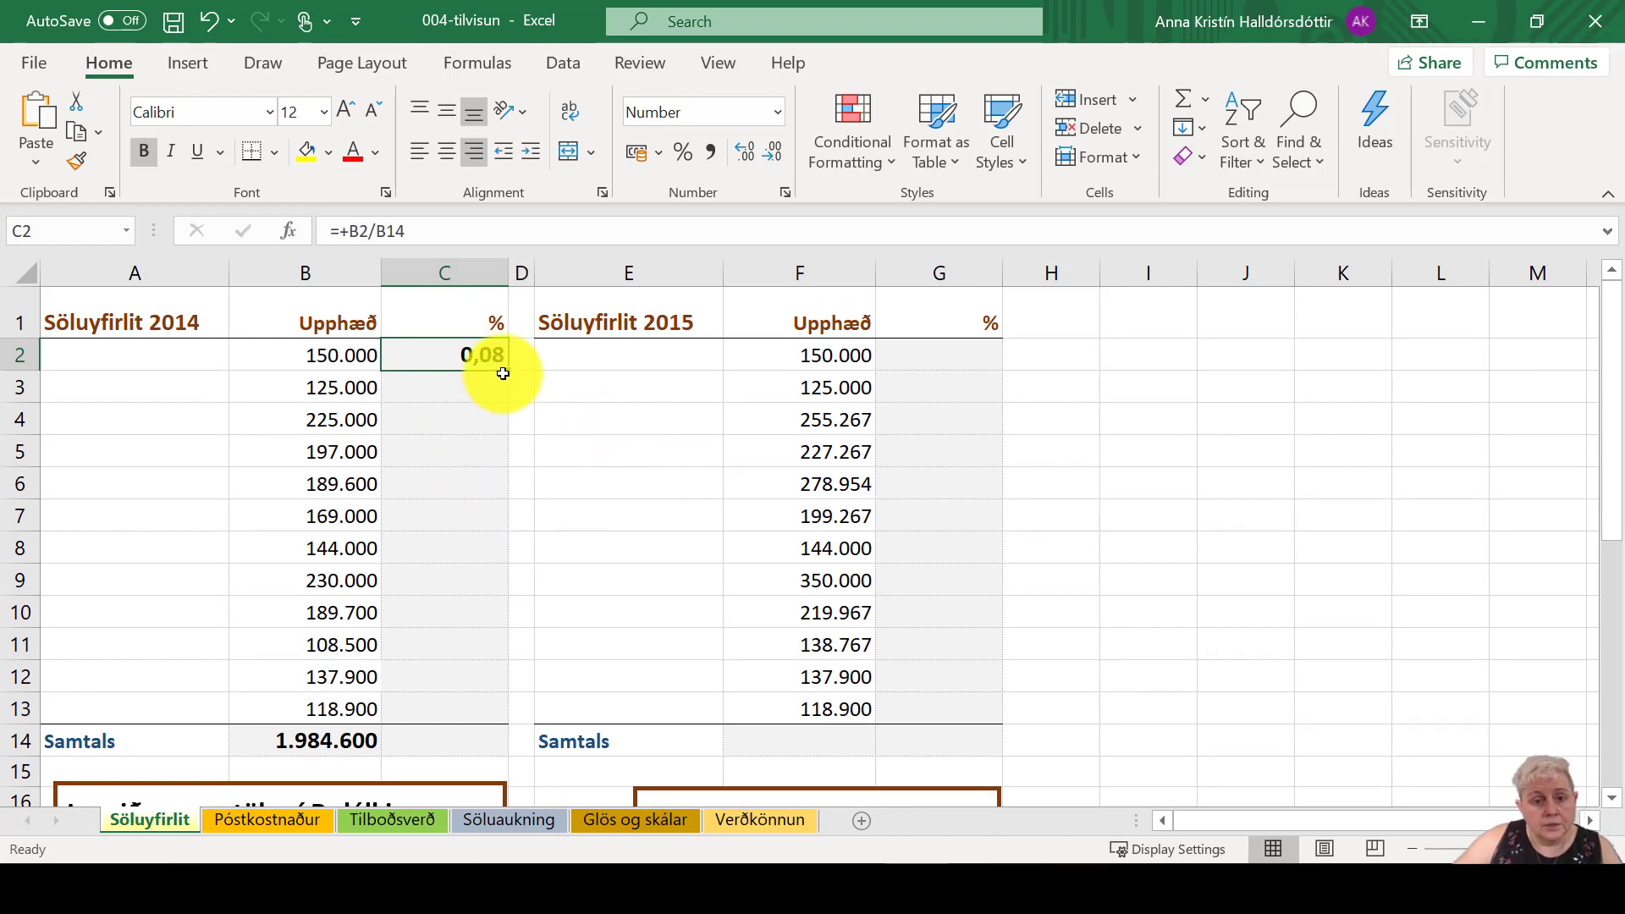
Step: Fill the C2 formula down to C13, producing #DIV/0! from C3 onward
{"action": "left_click_drag", "start_coordinate": [508, 372], "coordinate": [506, 588]}
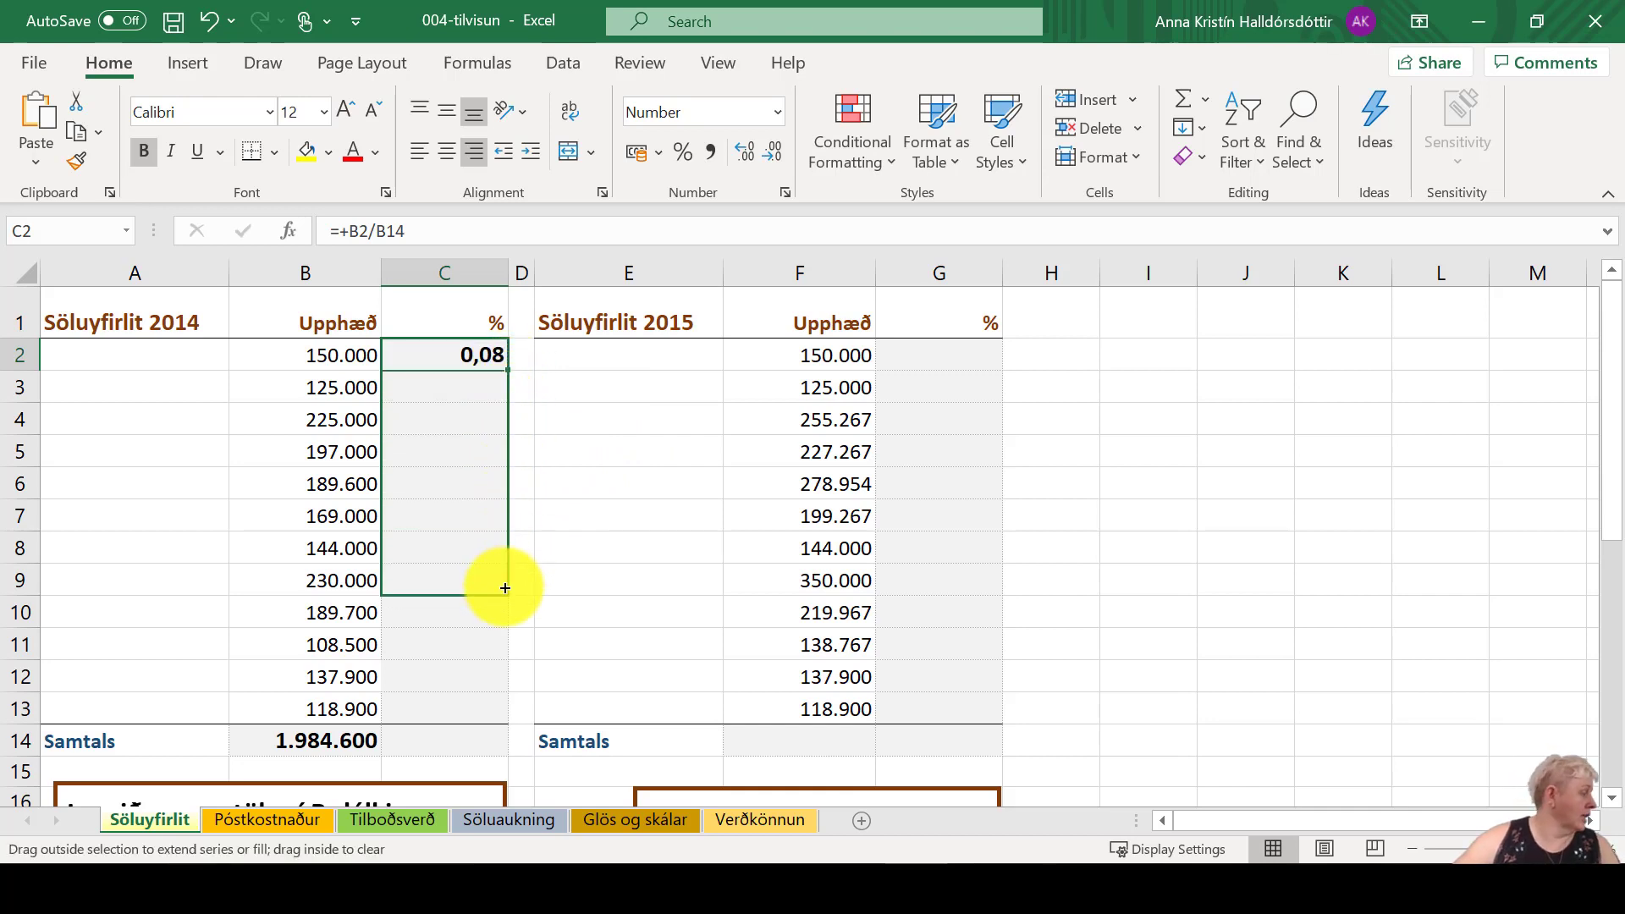
{"action": "left_click_drag", "start_coordinate": [505, 588], "coordinate": [503, 711]}
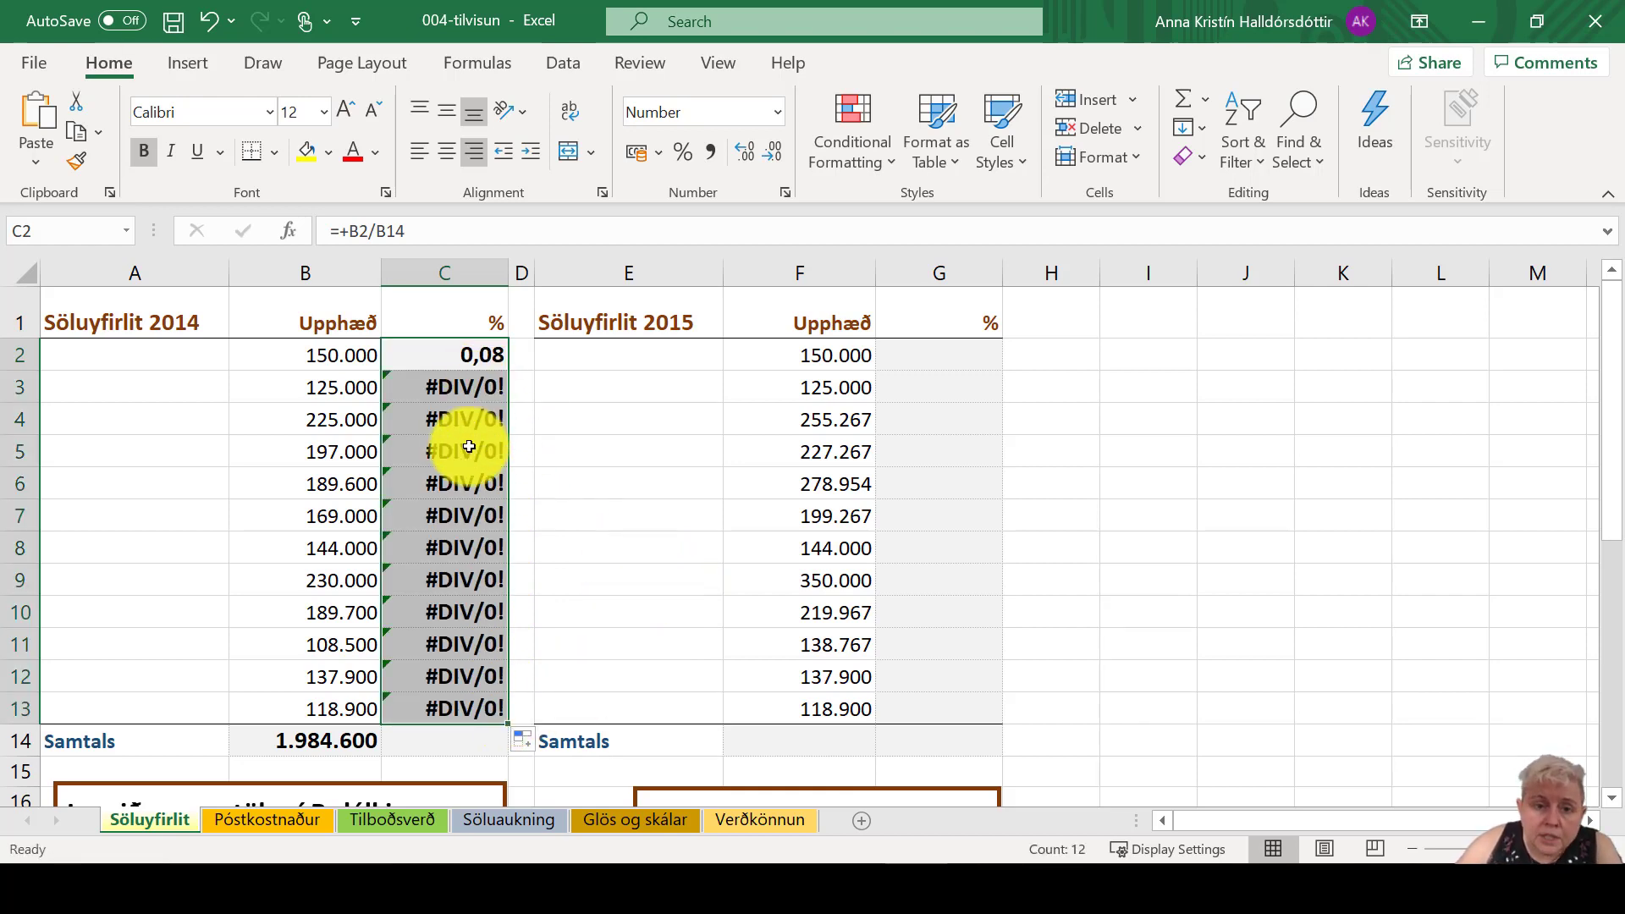
{"action": "left_click", "coordinate": [455, 392]}
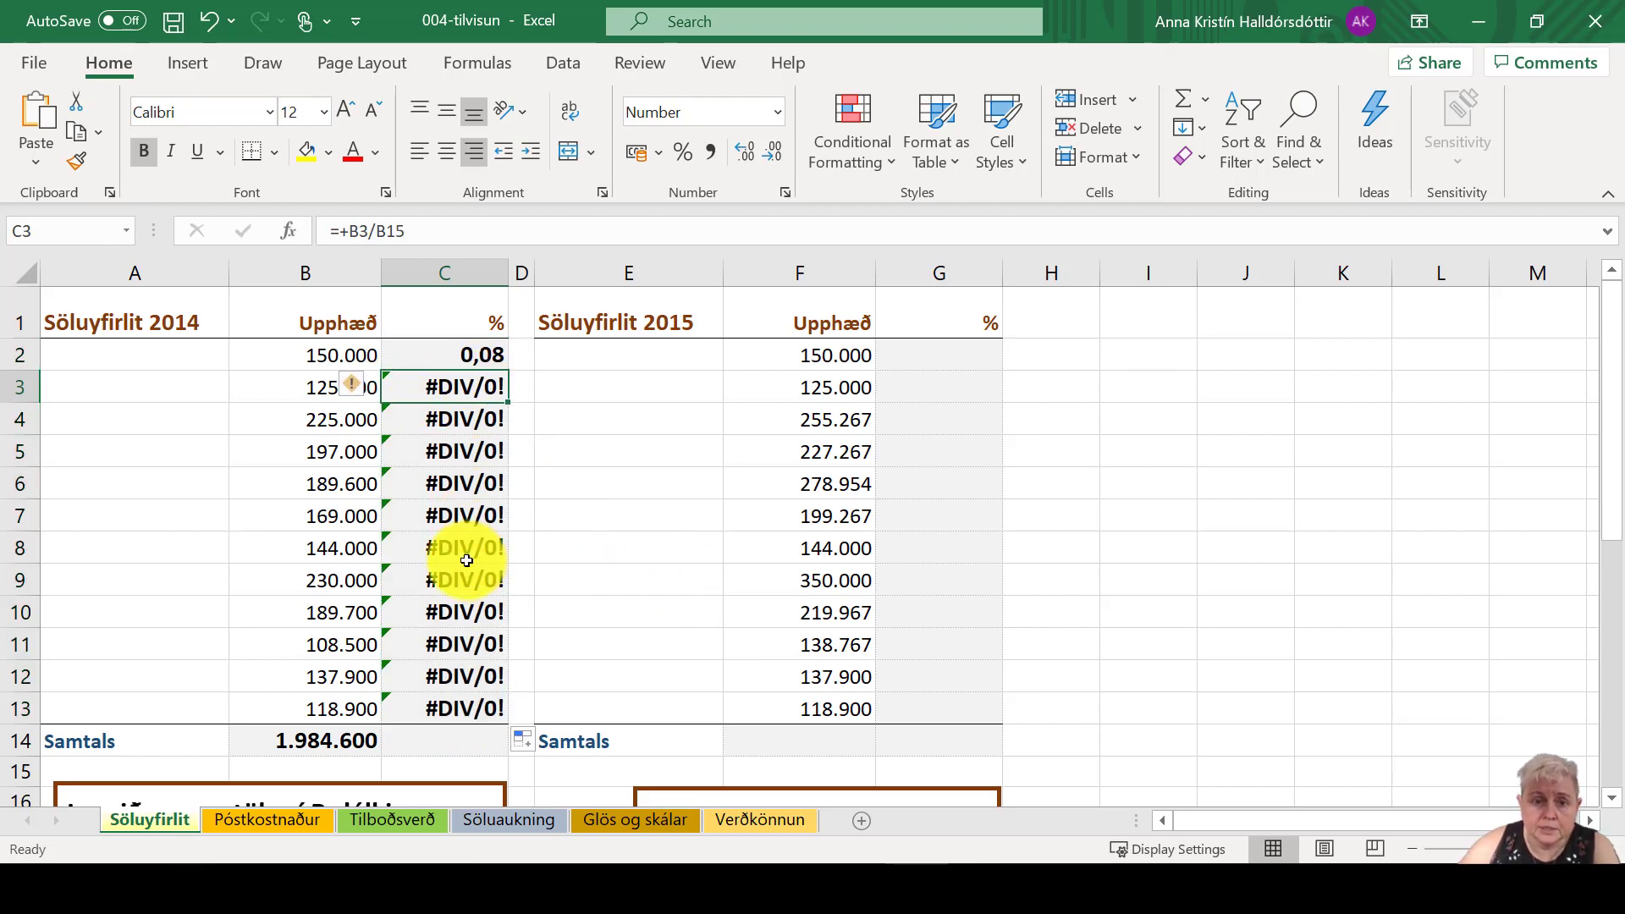
Step: Check the empty B15 that the copies divide by, then return to the C2 formula
{"action": "scroll", "coordinate": [465, 579], "scroll_direction": "down", "scroll_amount": 1}
{"action": "scroll", "coordinate": [465, 579], "scroll_direction": "down", "scroll_amount": 1}
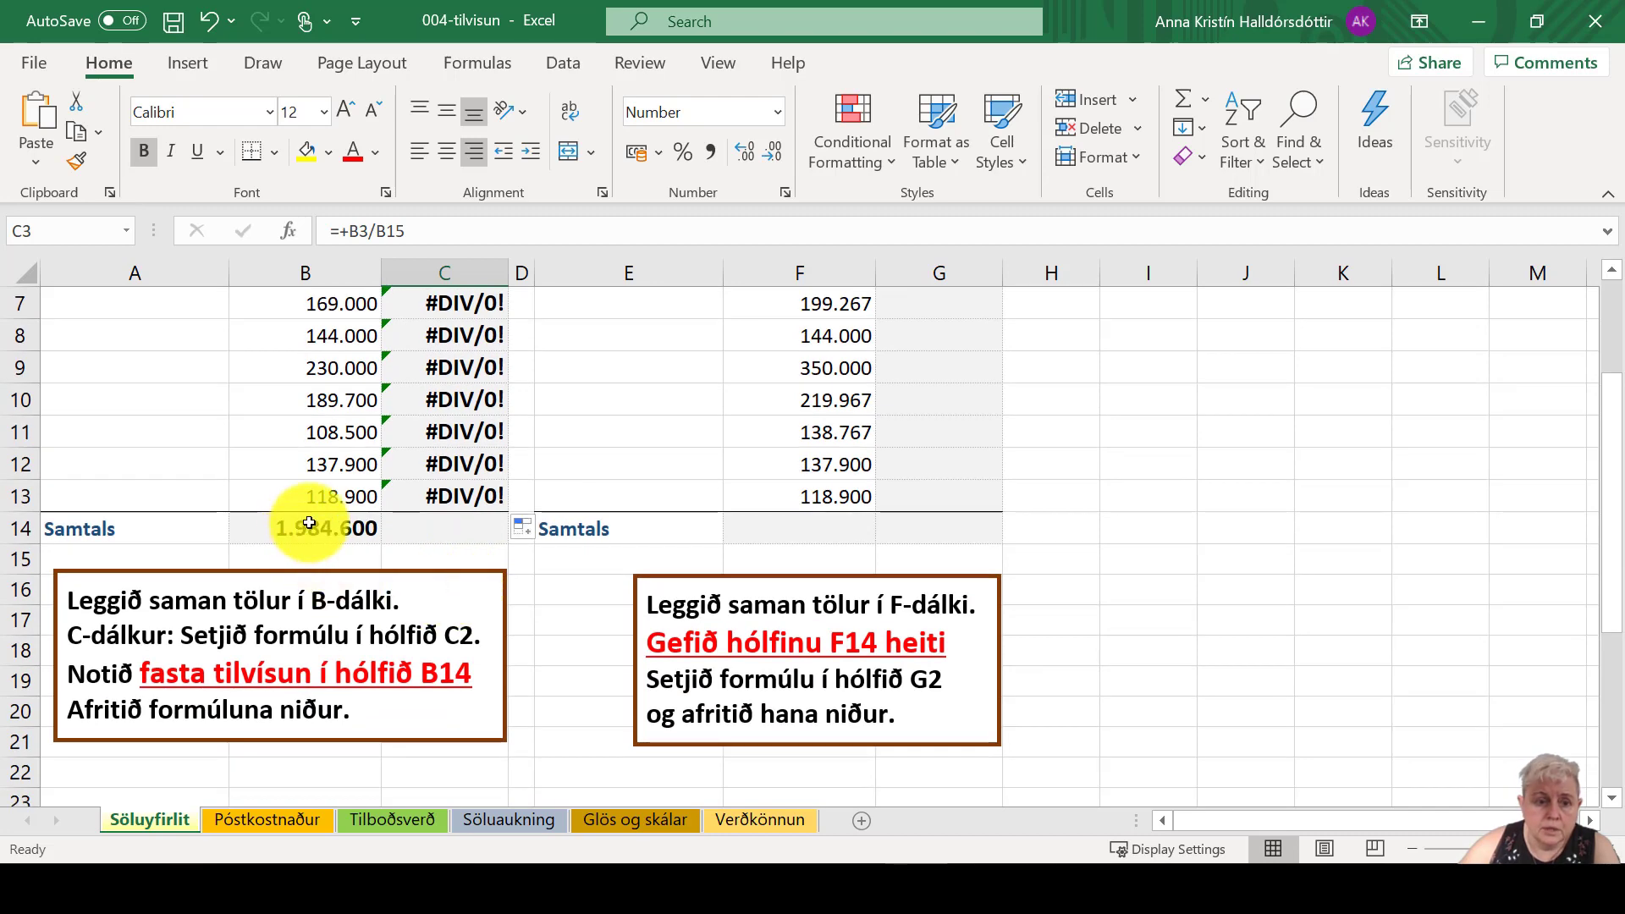
{"action": "left_click", "coordinate": [313, 559]}
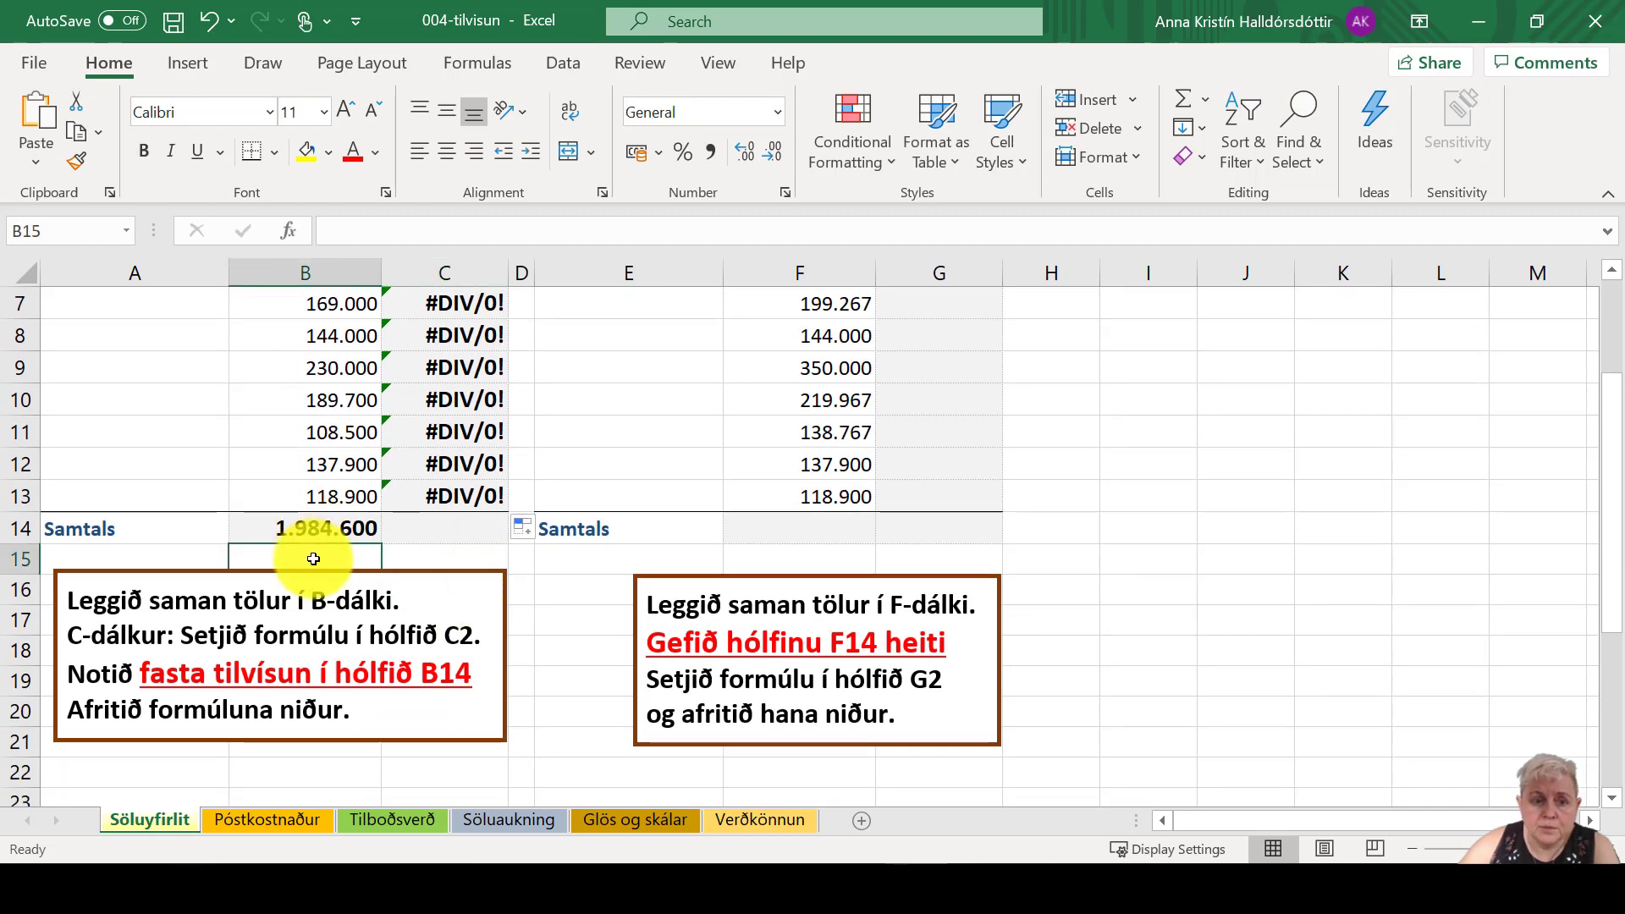
{"action": "scroll", "coordinate": [313, 559], "scroll_direction": "down", "scroll_amount": 1}
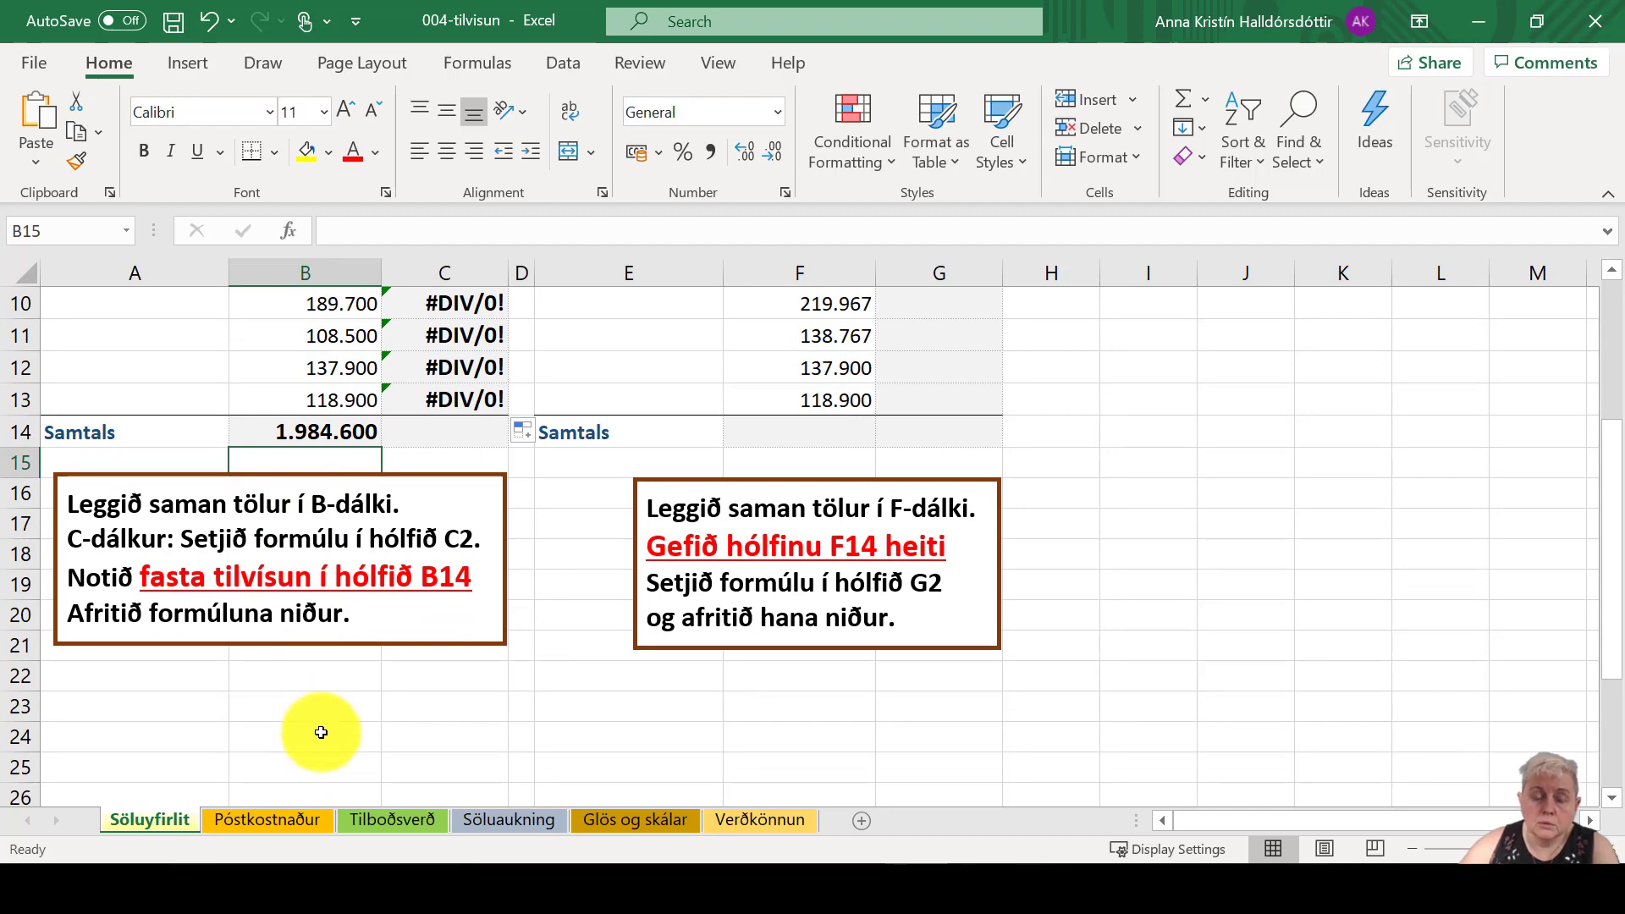
{"action": "scroll", "coordinate": [321, 732], "scroll_direction": "up", "scroll_amount": 3}
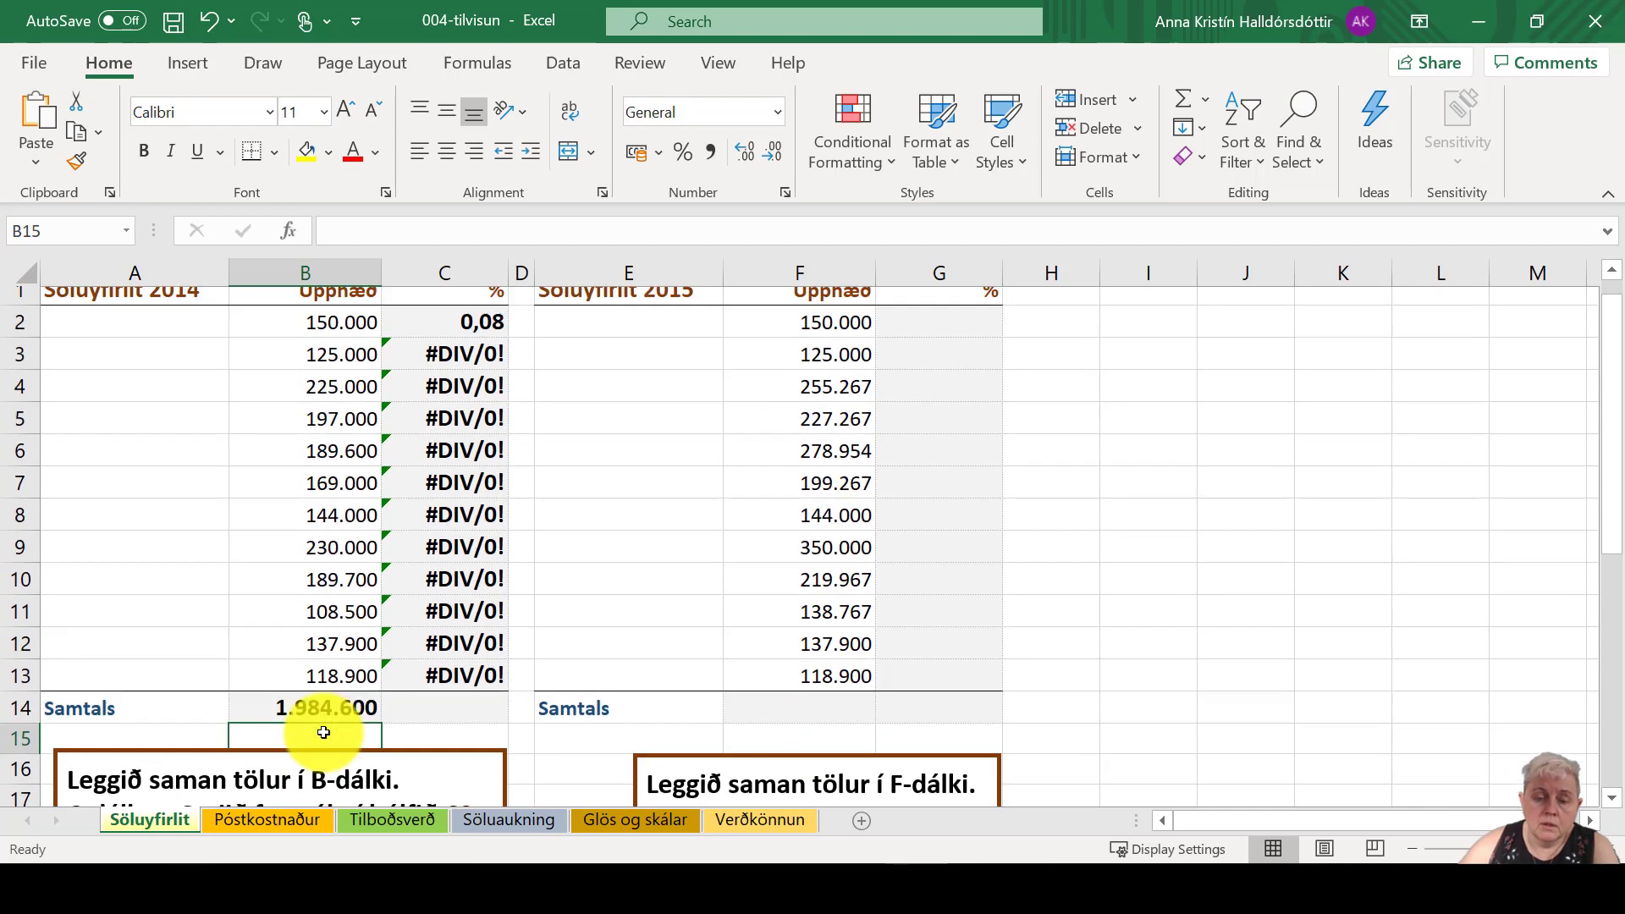
{"action": "left_click", "coordinate": [479, 355]}
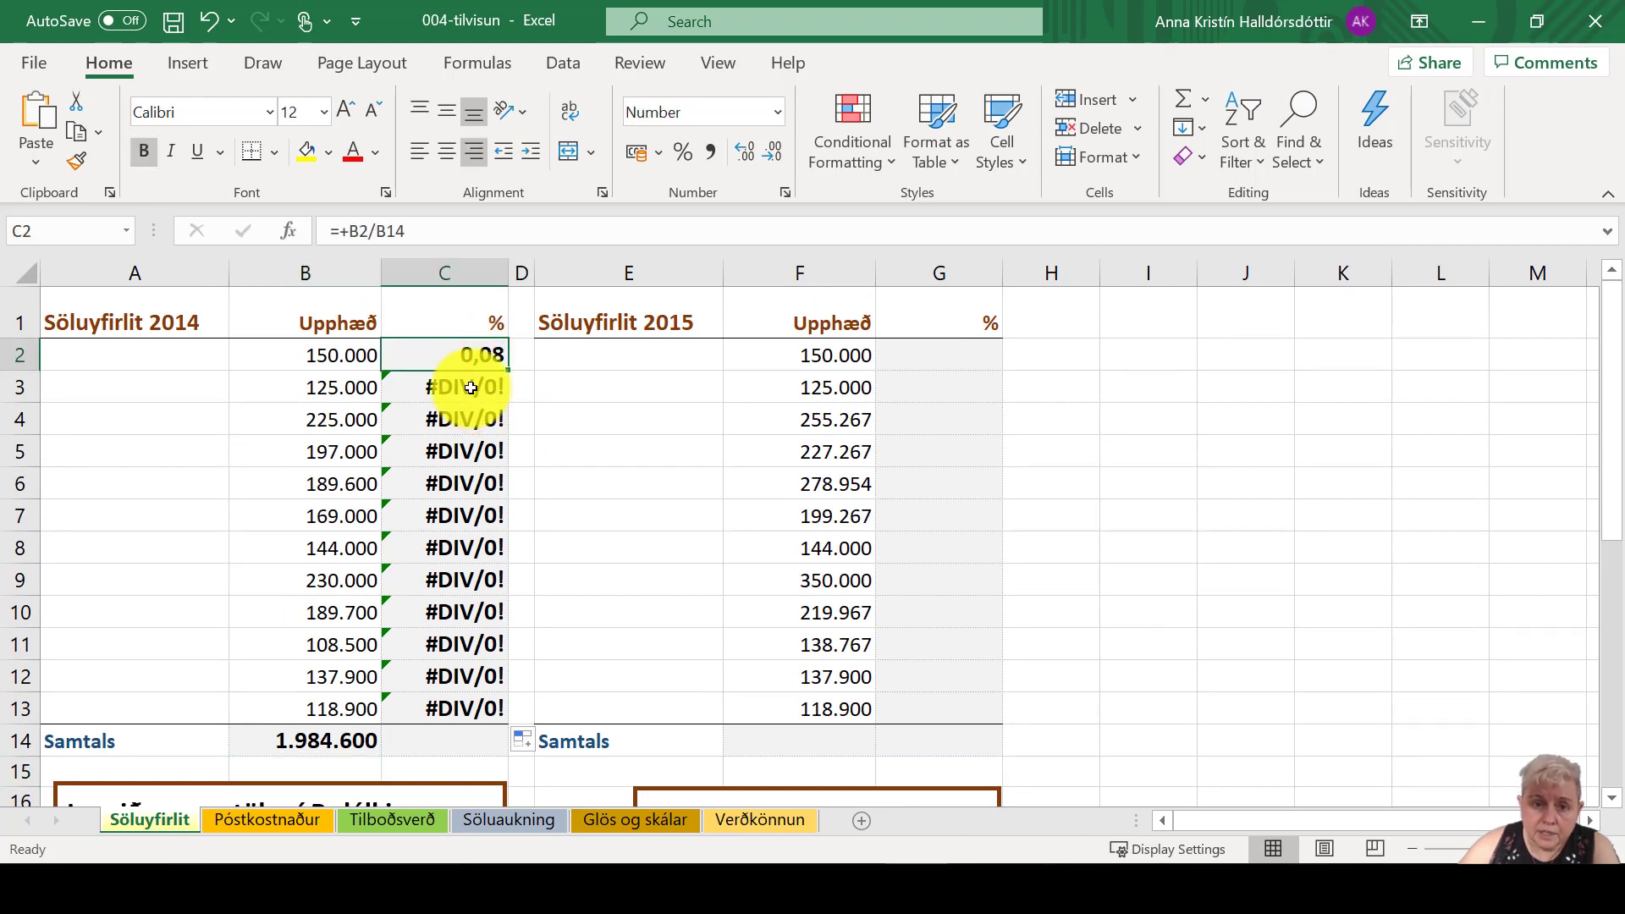
Step: Change the C2 formula to =+B2/$B$14 with an absolute reference to the total
{"action": "left_click", "coordinate": [471, 388]}
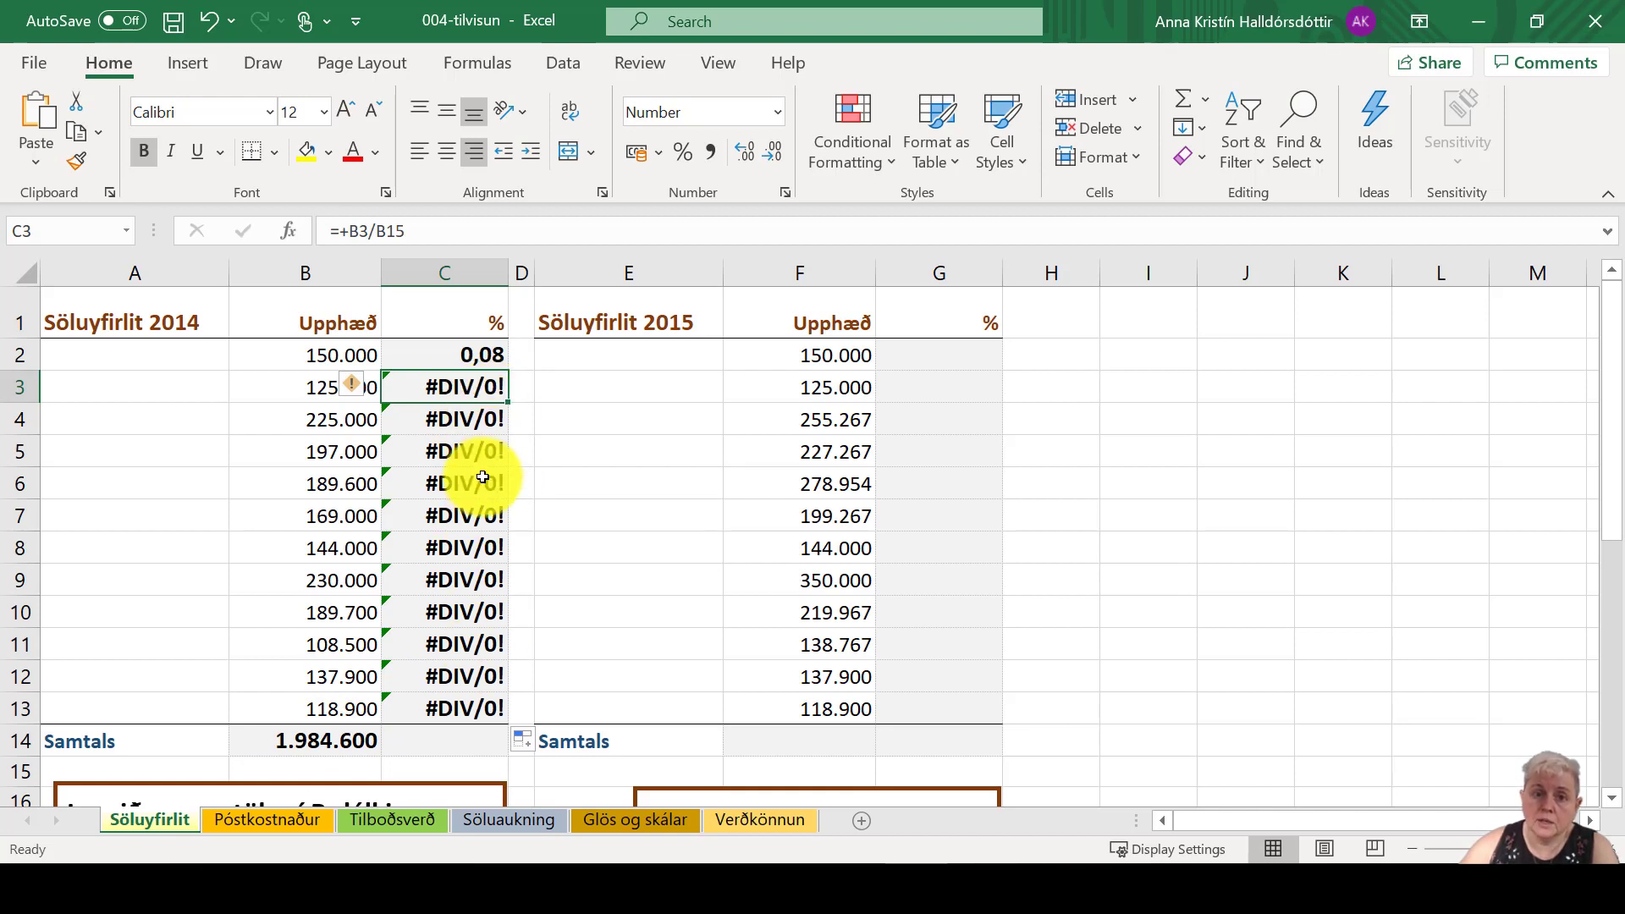
{"action": "left_click", "coordinate": [478, 362]}
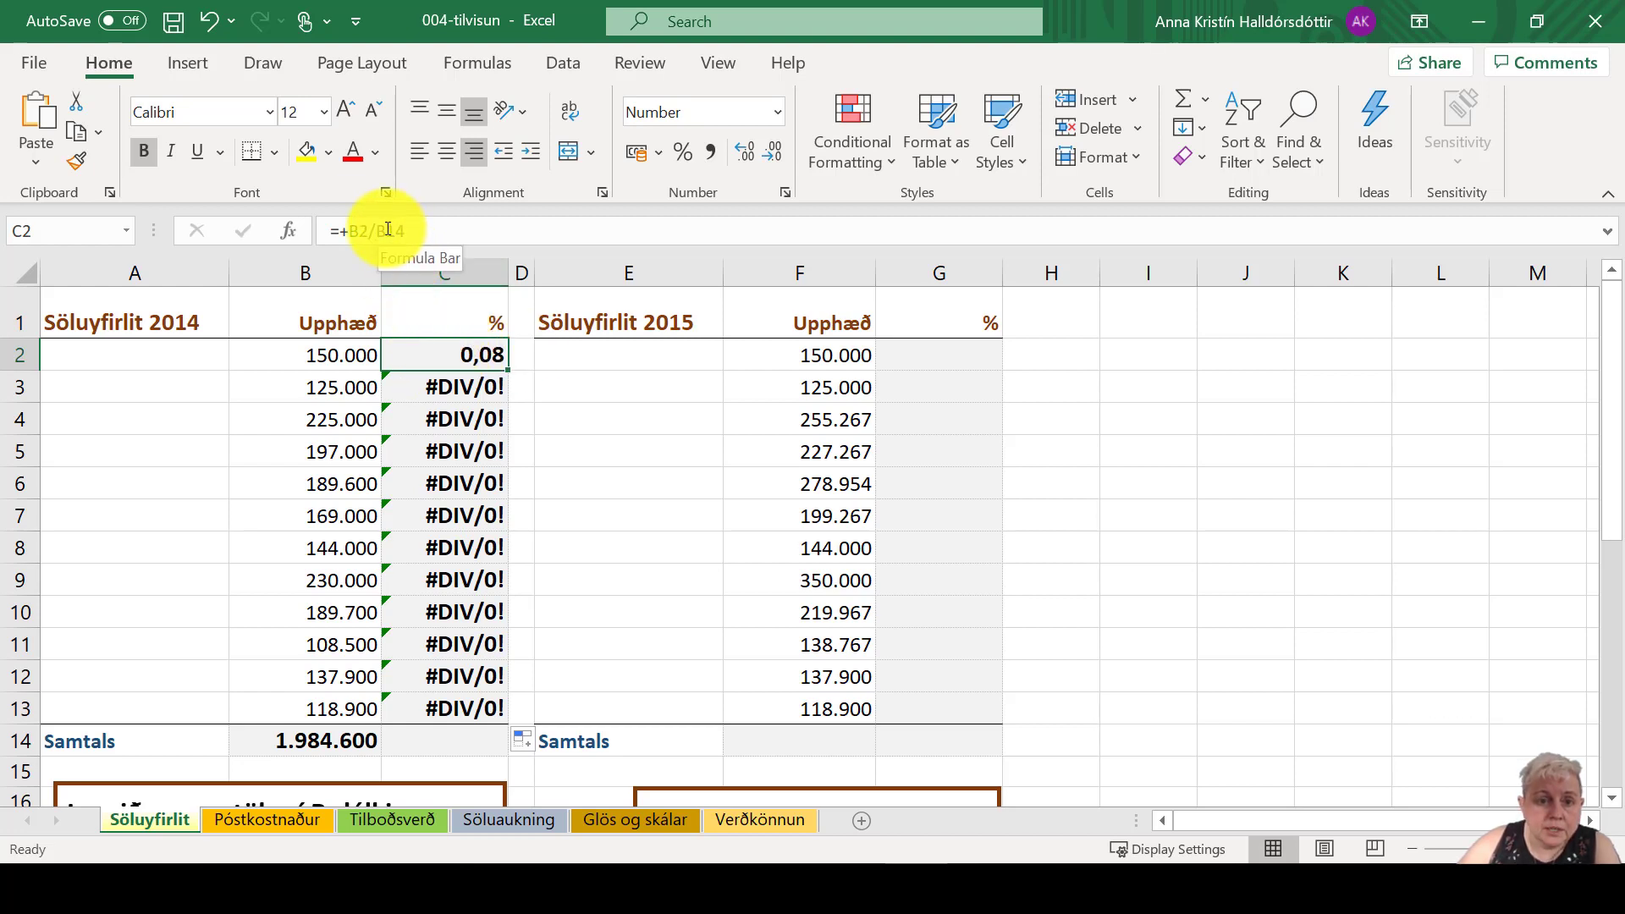
{"action": "left_click", "coordinate": [388, 230]}
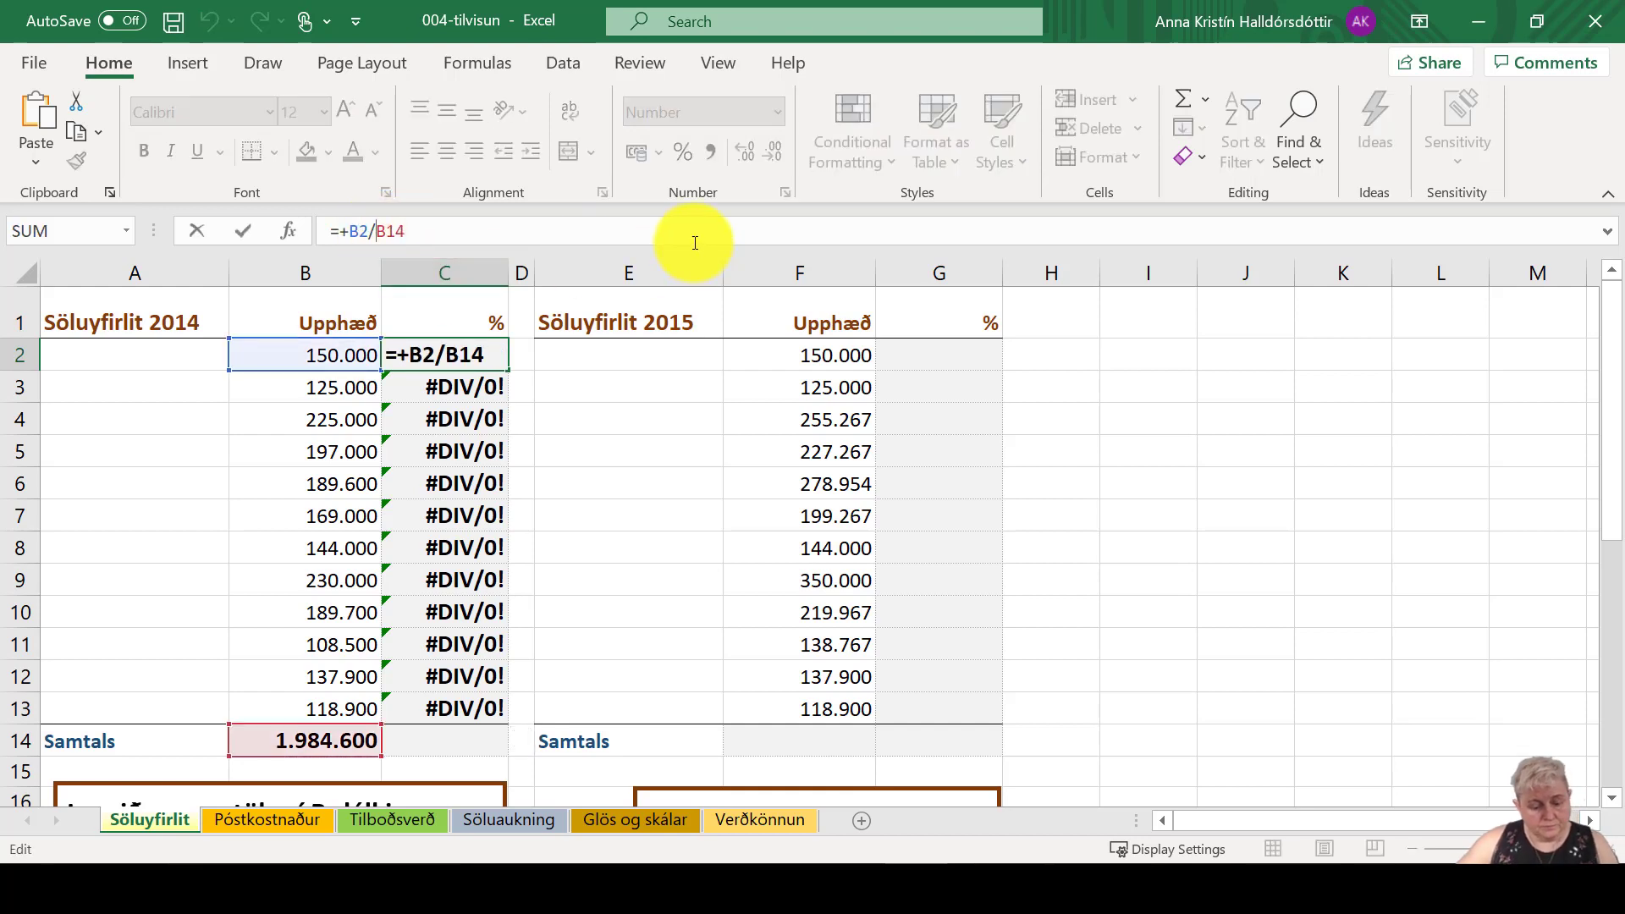
{"action": "key", "text": "F4"}
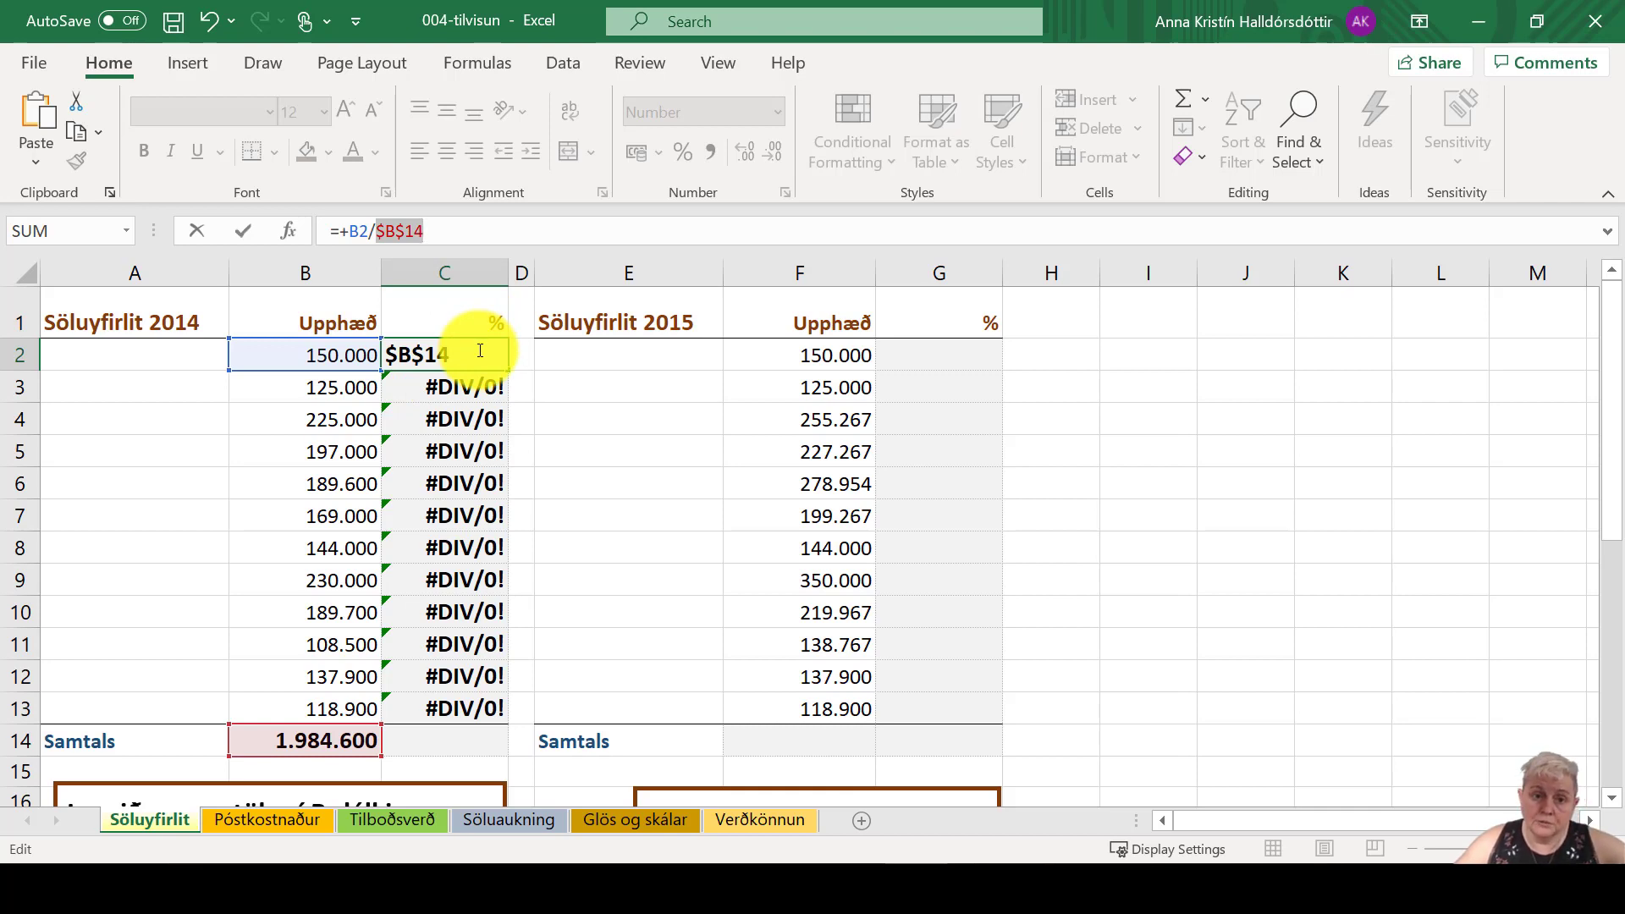
{"action": "key", "text": "Tab"}
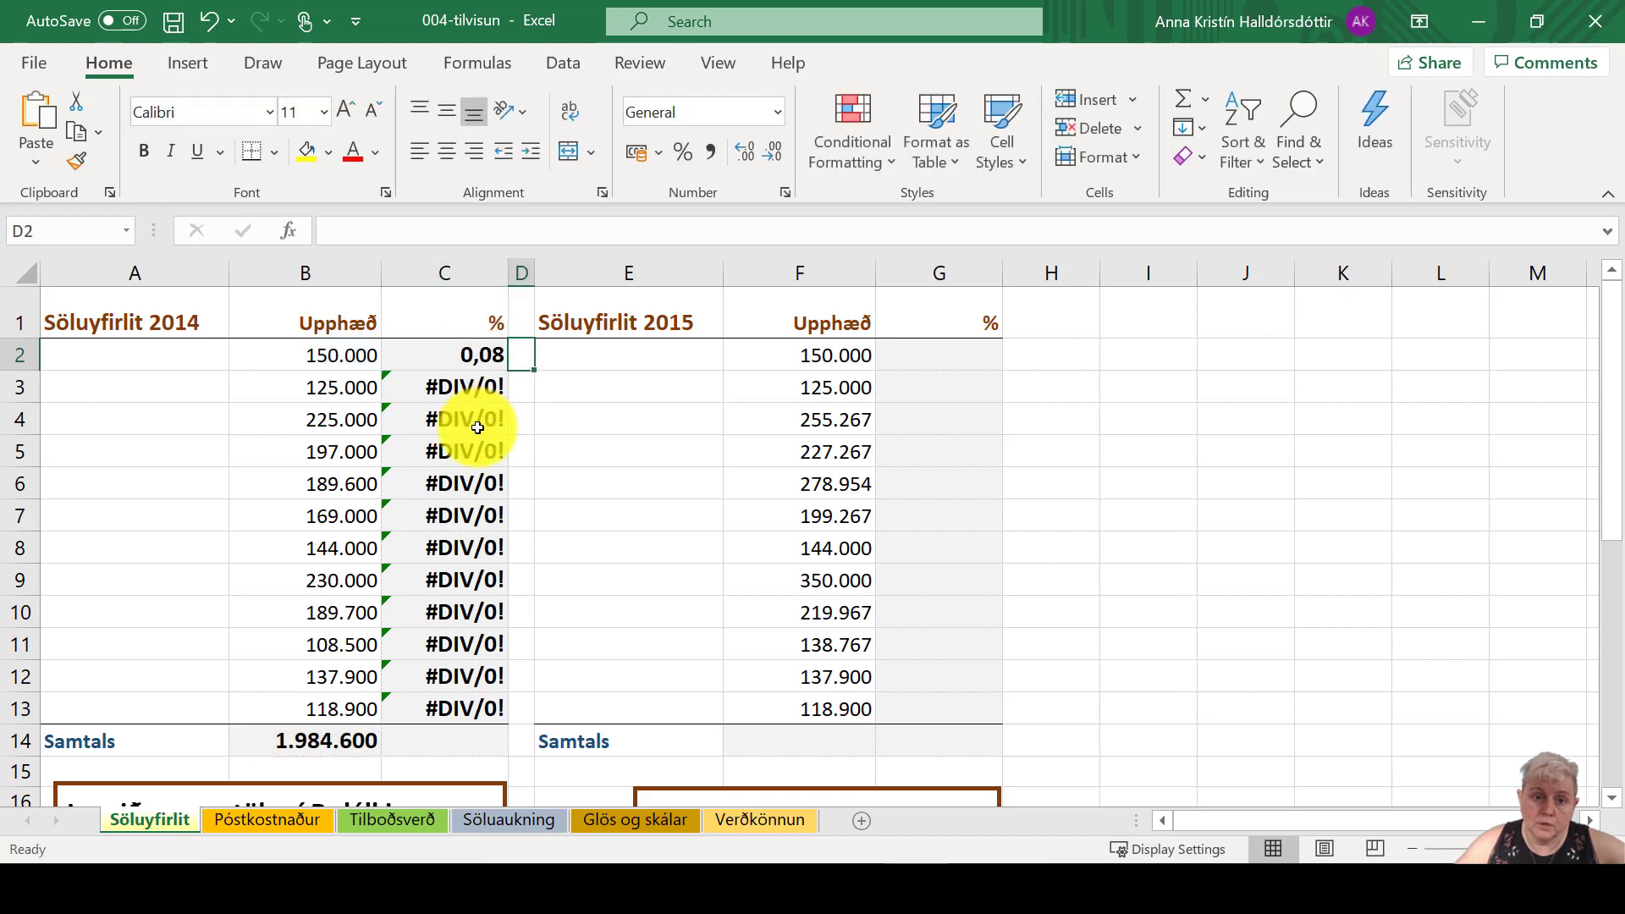
Step: Fill the corrected C2 formula down to C13, cancelling an accidental overwrite of C4
{"action": "left_click", "coordinate": [483, 355]}
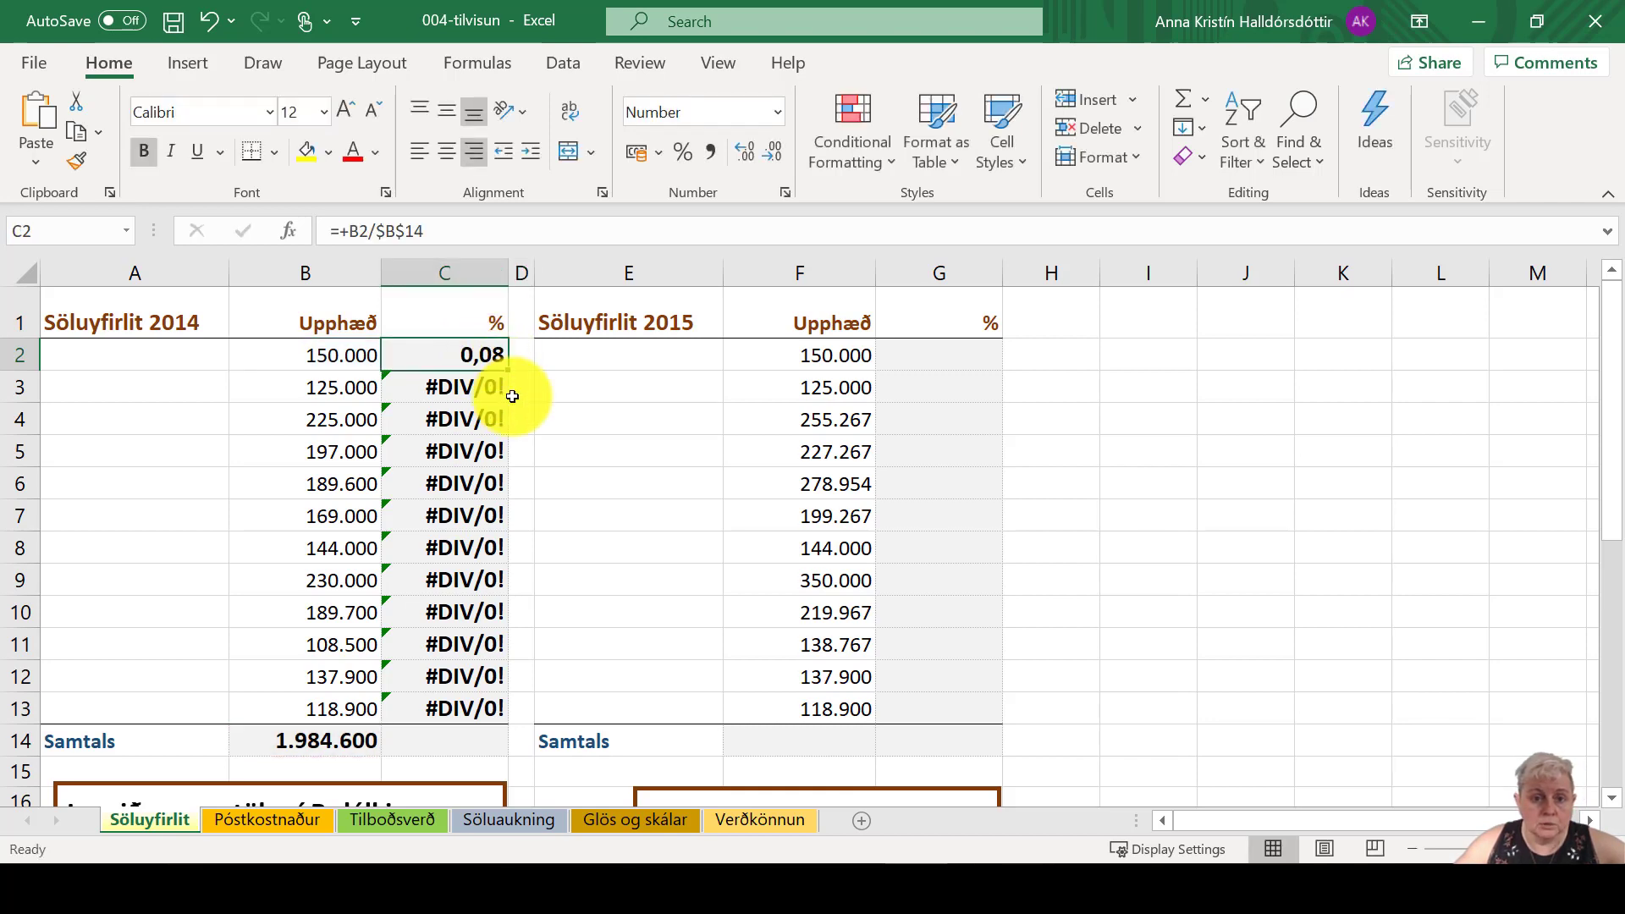
{"action": "left_click_drag", "start_coordinate": [509, 369], "coordinate": [500, 425]}
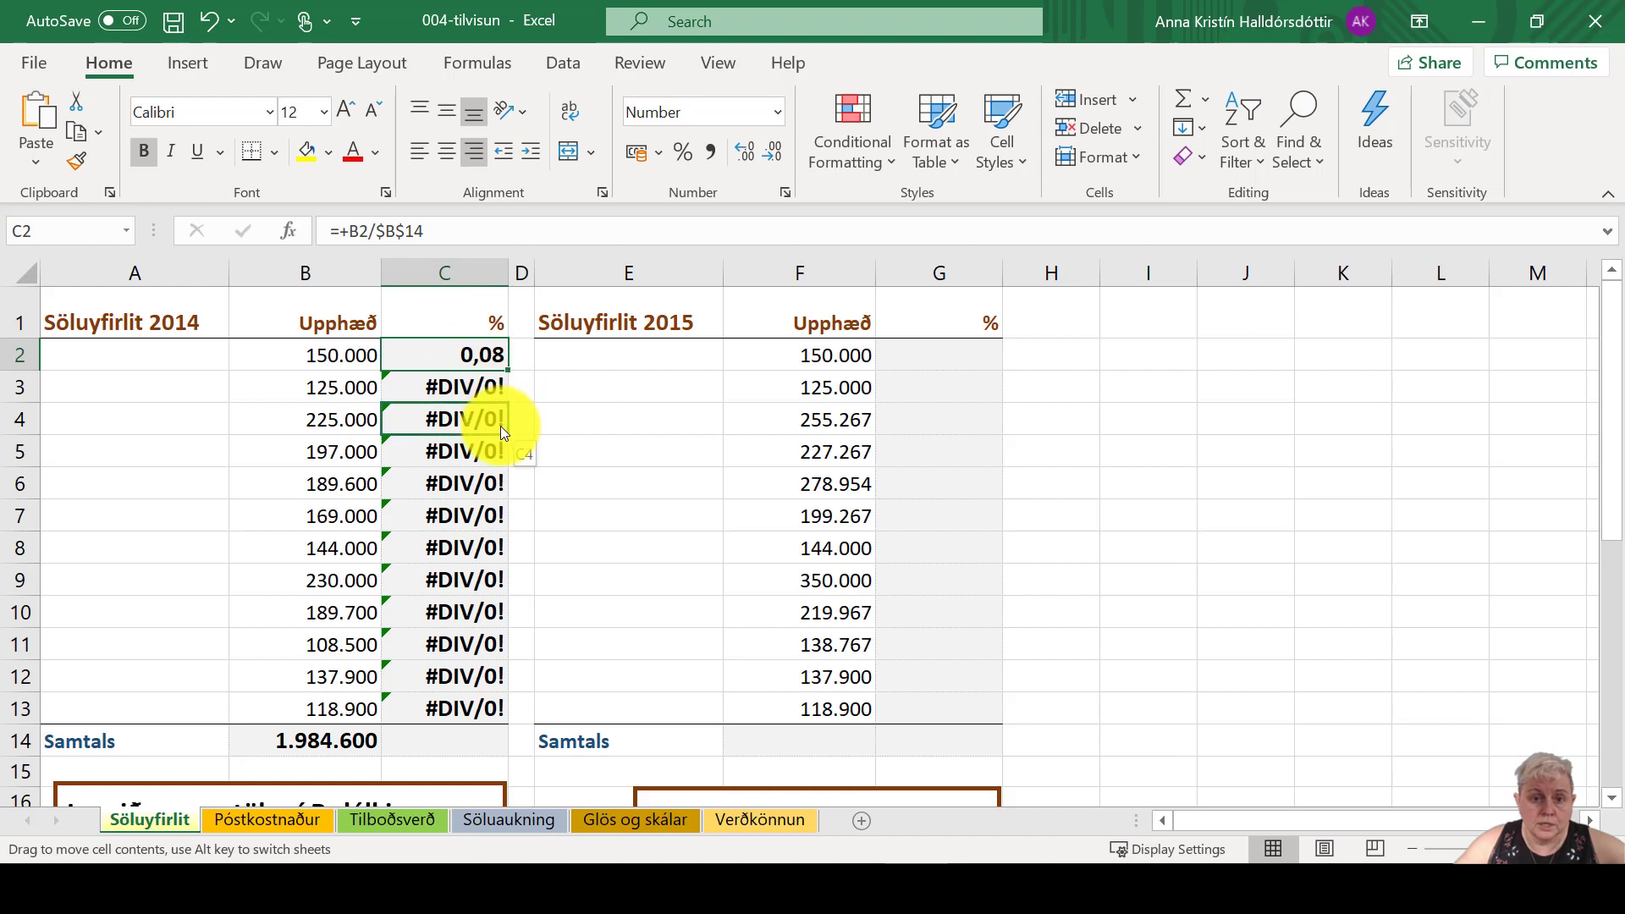
{"action": "left_click", "coordinate": [880, 519]}
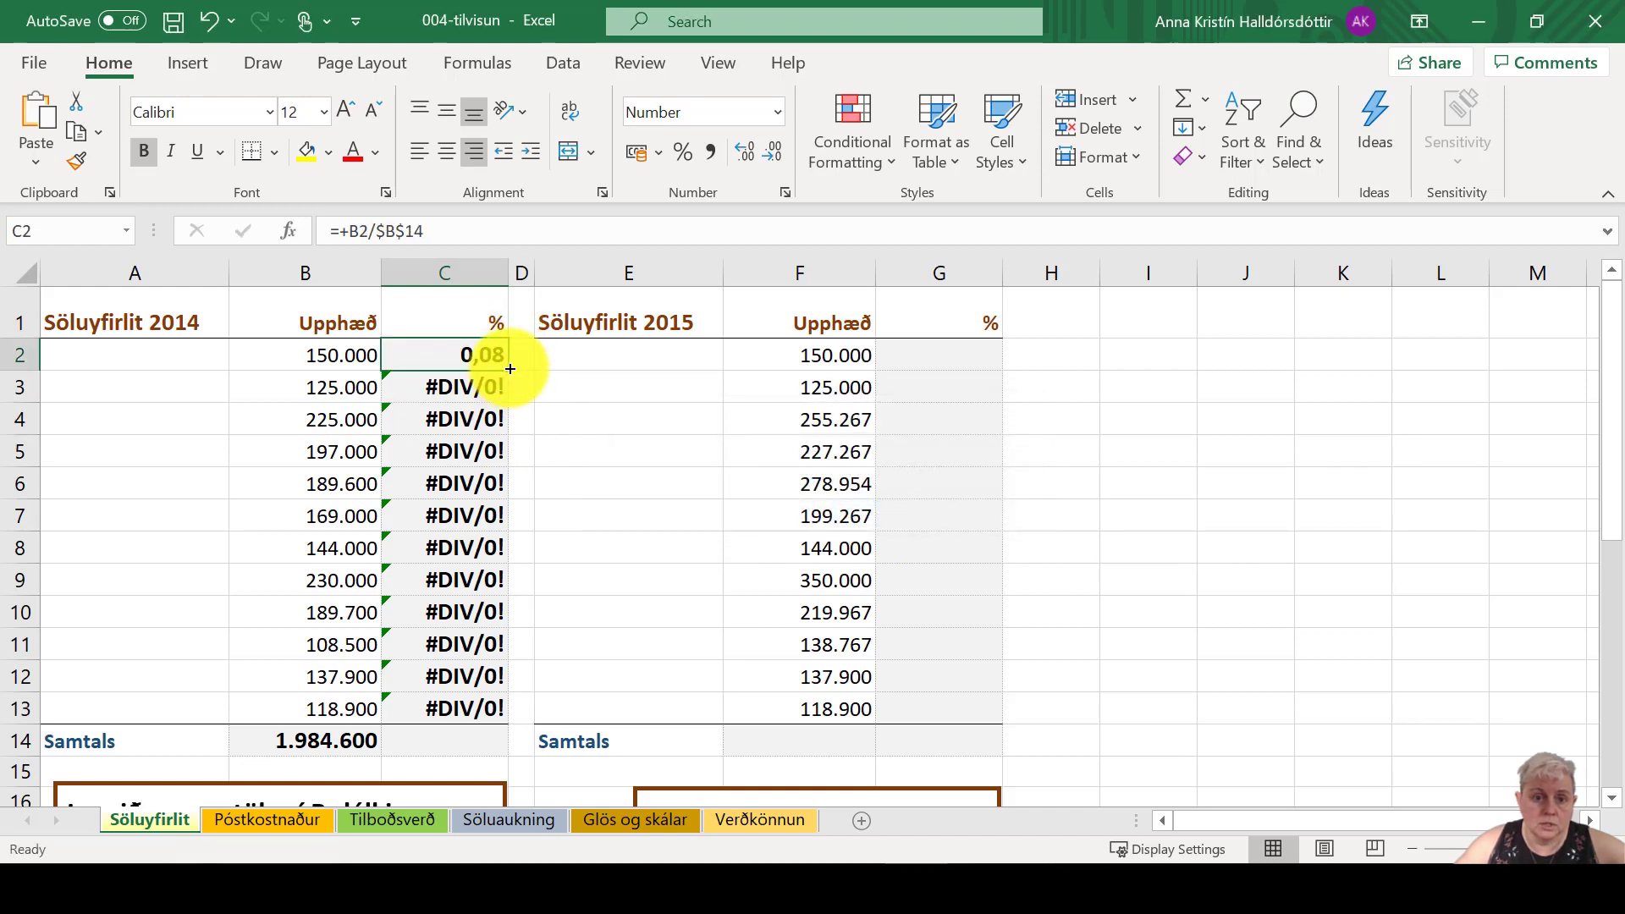
{"action": "left_click_drag", "start_coordinate": [511, 375], "coordinate": [519, 723]}
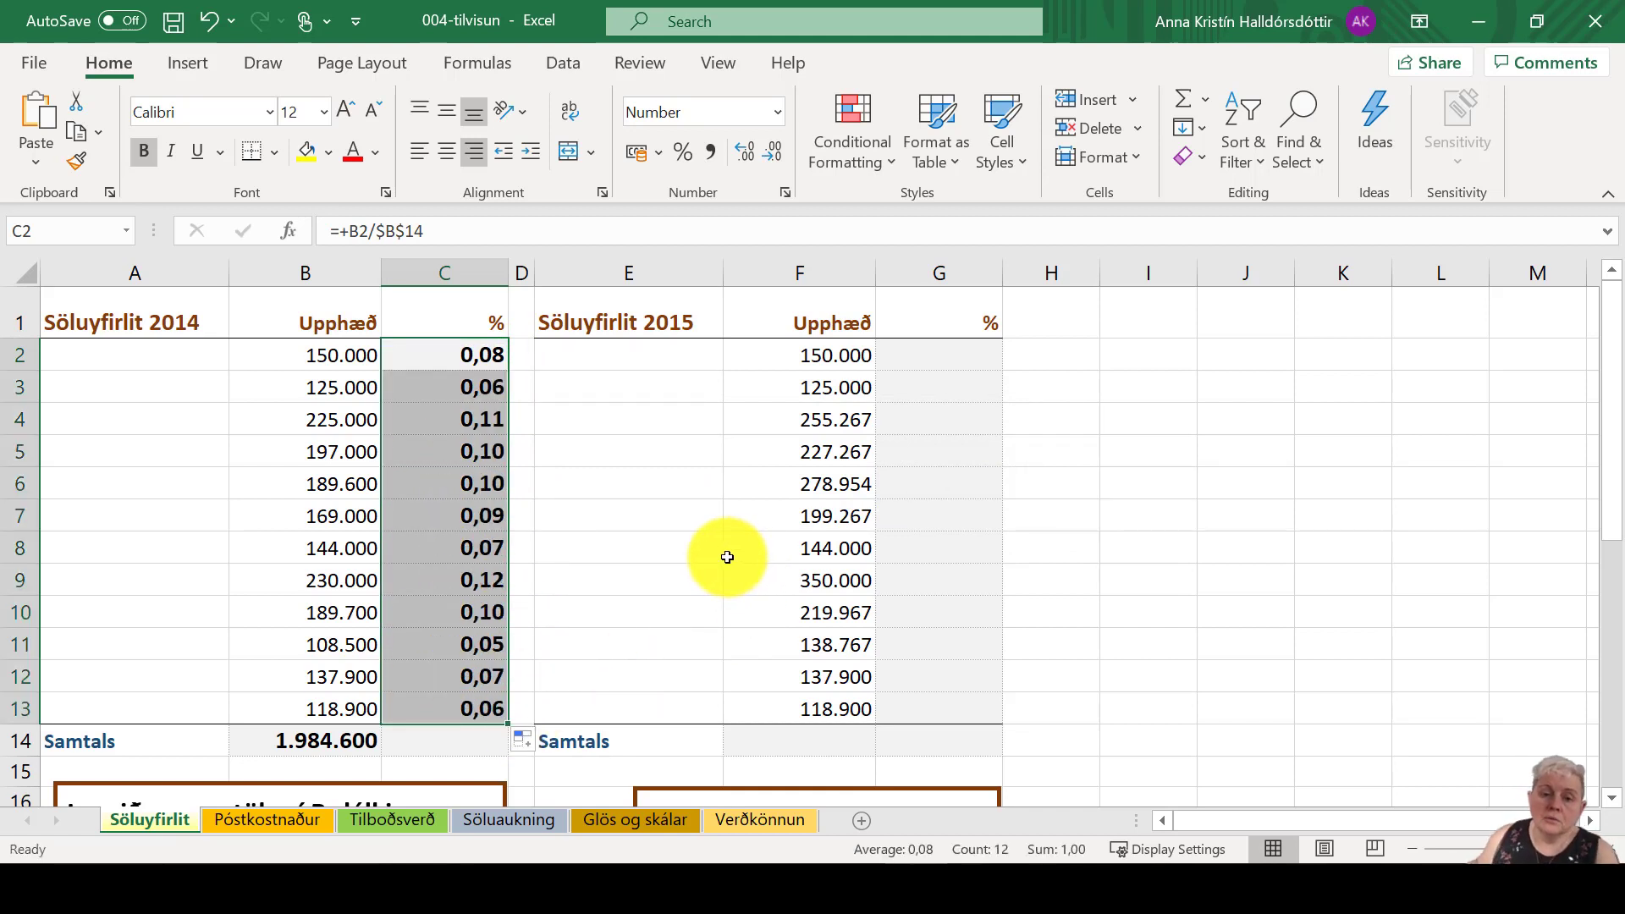
Step: Check the copied formulas in C3, C4, C5 and the B14 sum, then reselect C2
{"action": "left_click", "coordinate": [482, 388]}
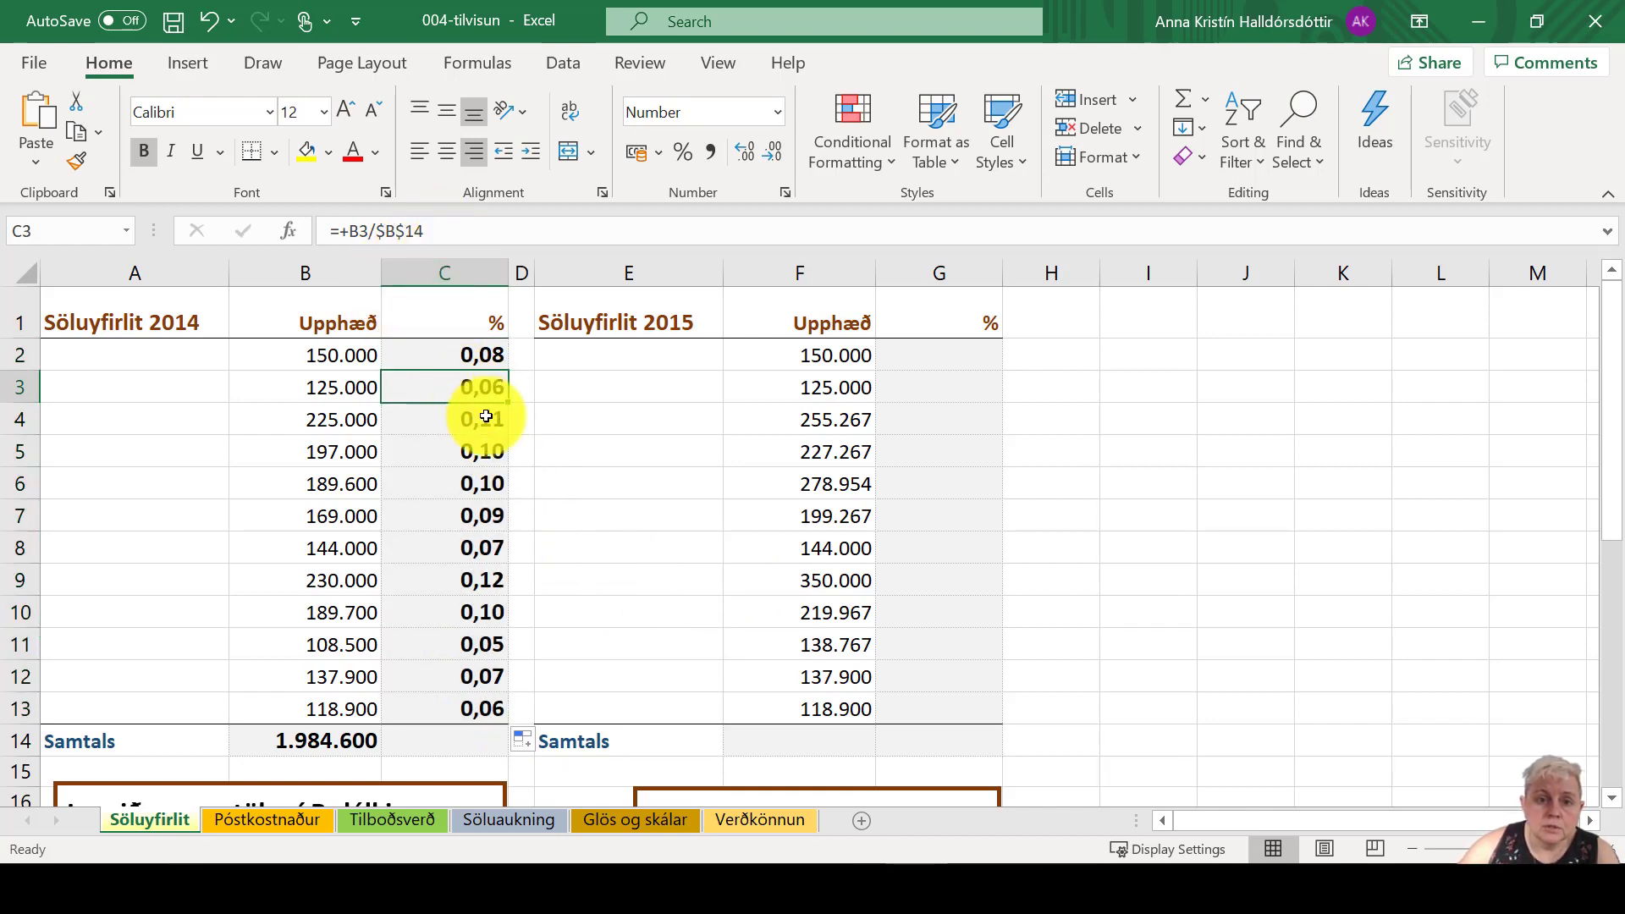
{"action": "left_click", "coordinate": [482, 417]}
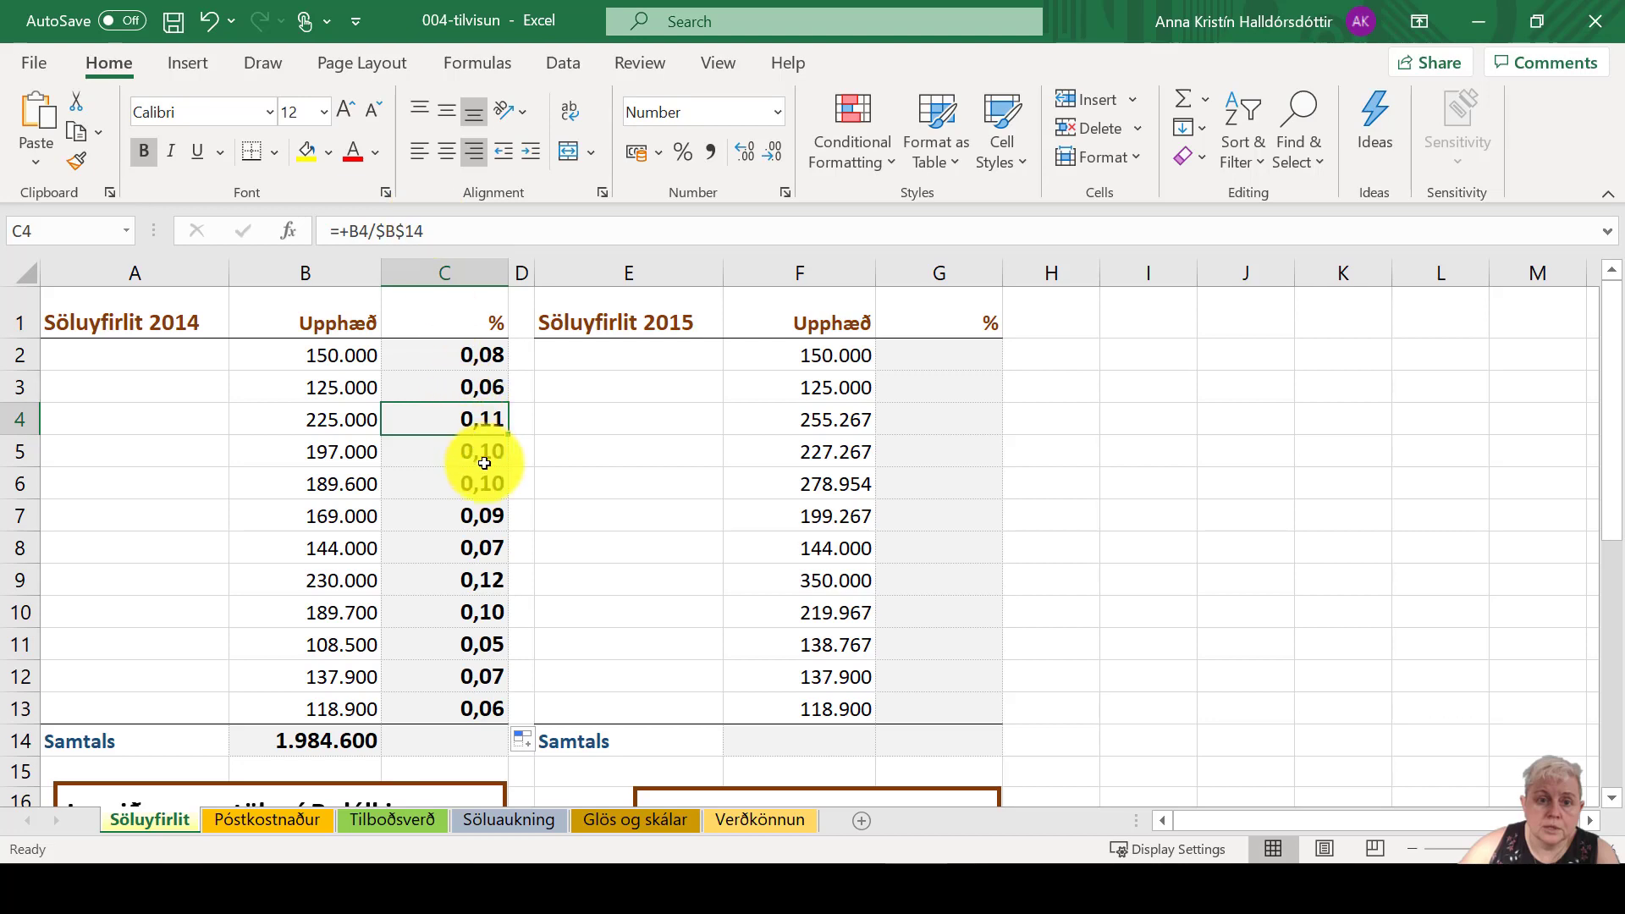
{"action": "left_click", "coordinate": [483, 454]}
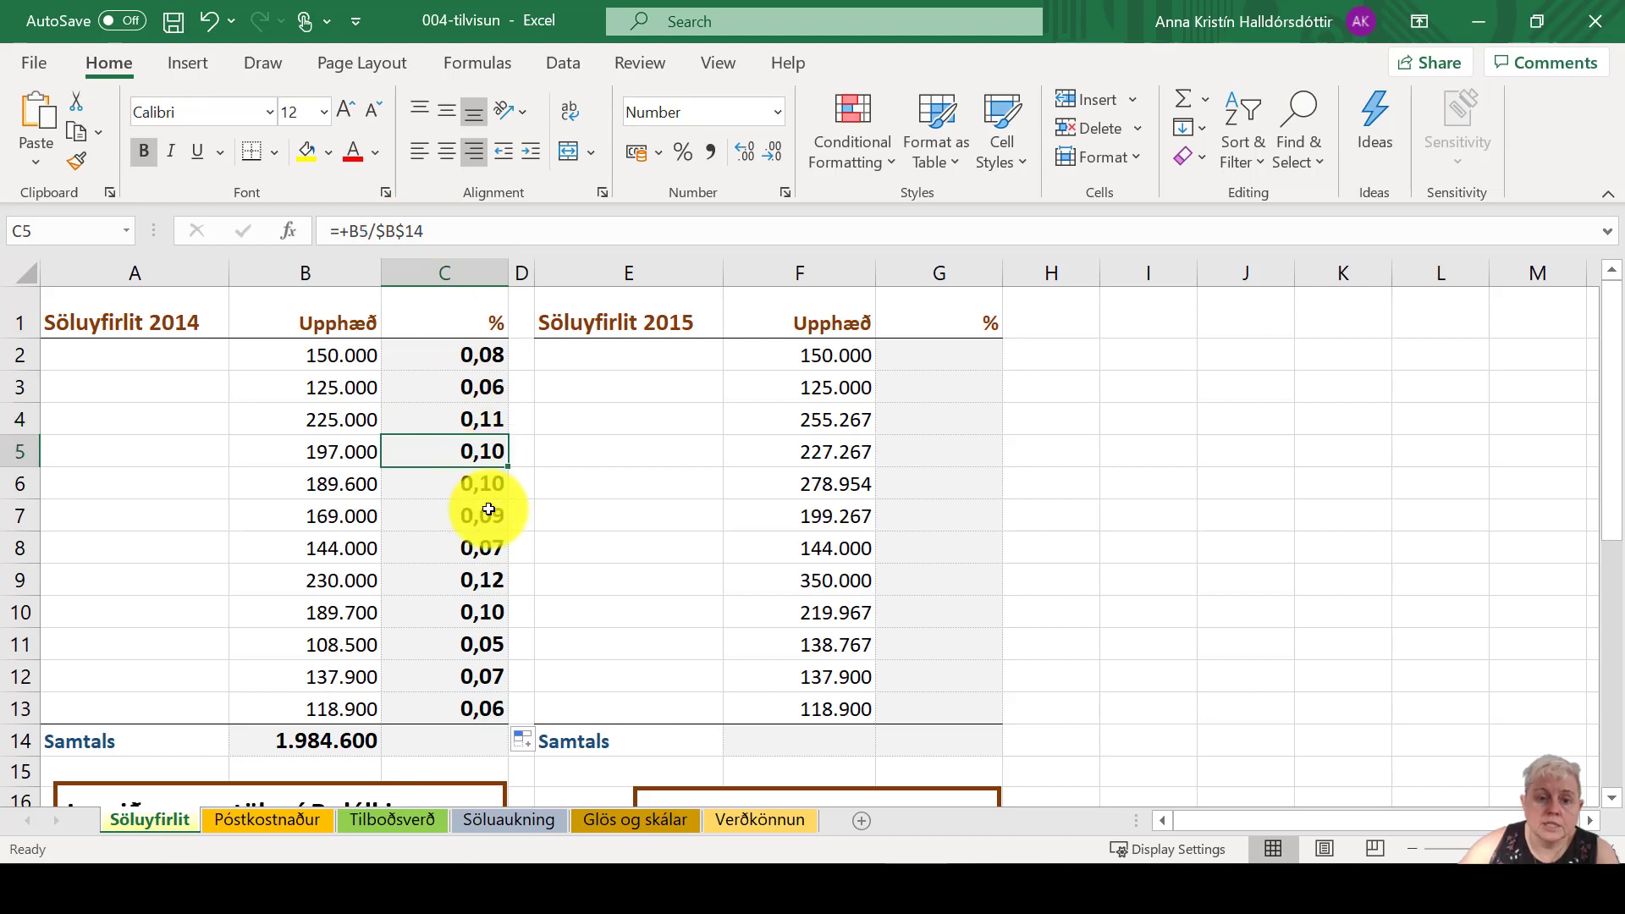
{"action": "left_click", "coordinate": [307, 741]}
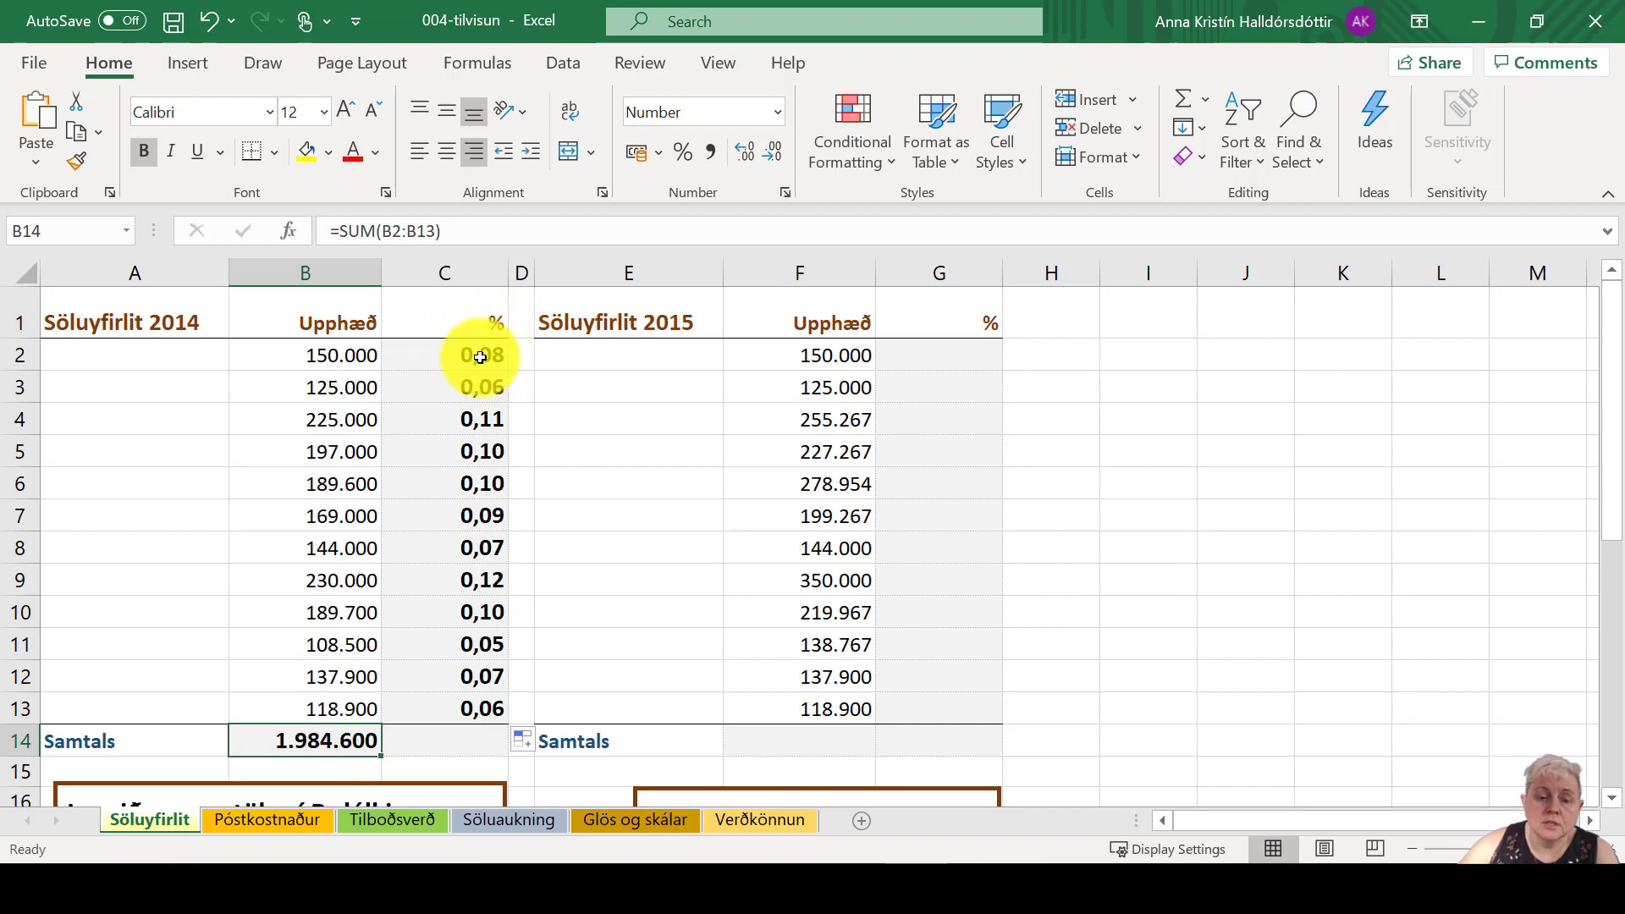
{"action": "left_click", "coordinate": [464, 740]}
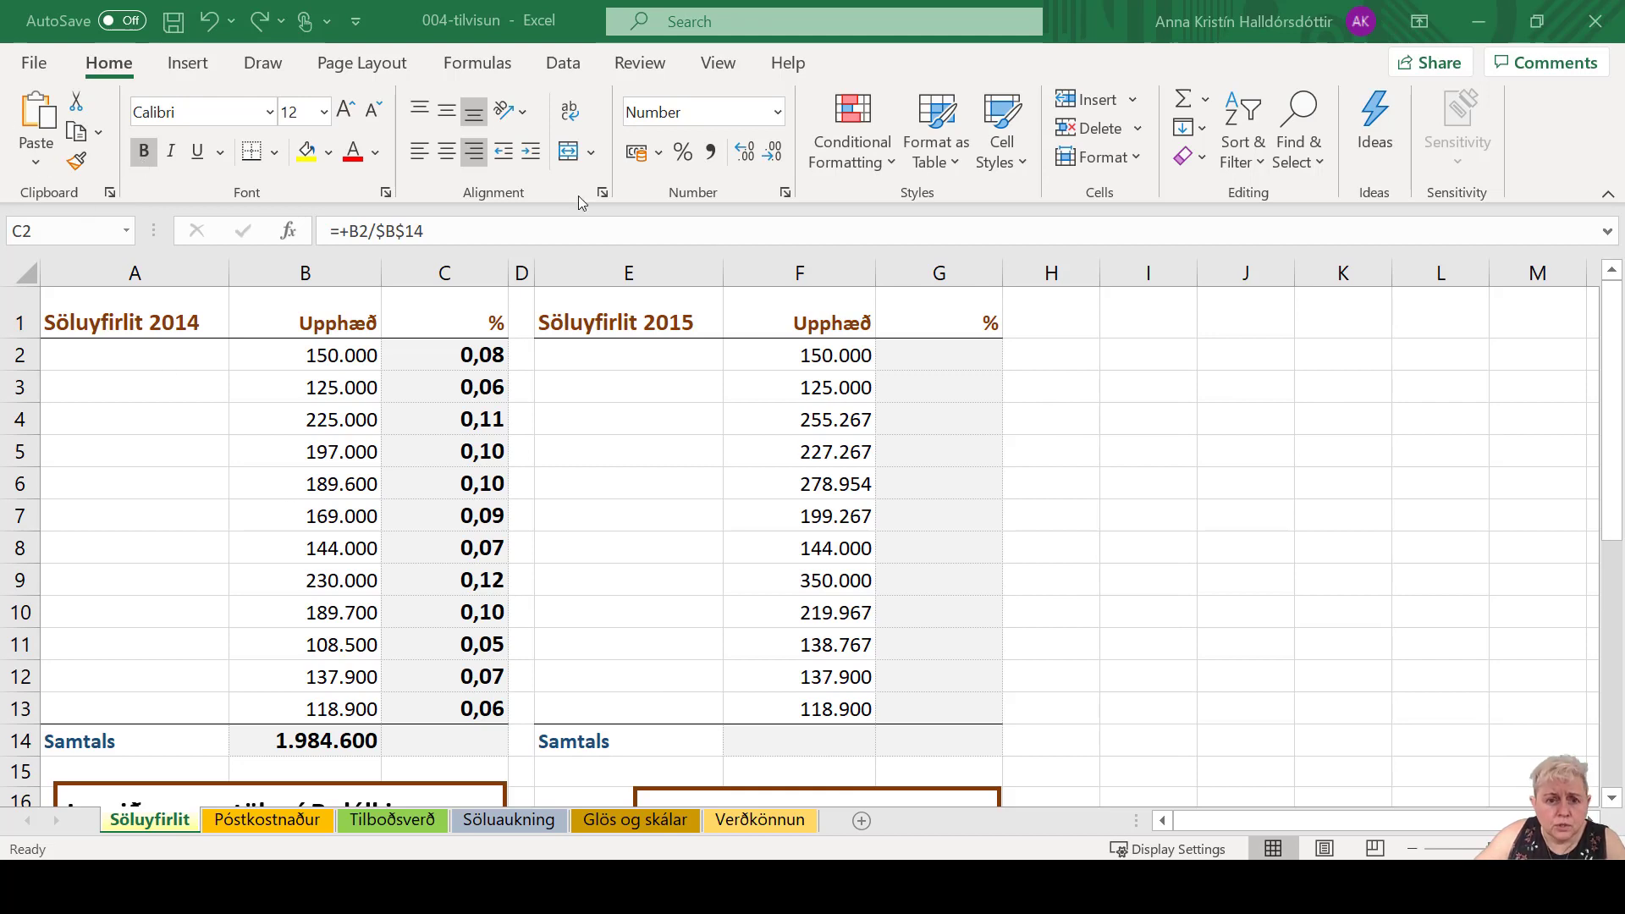
{"action": "left_click", "coordinate": [487, 352]}
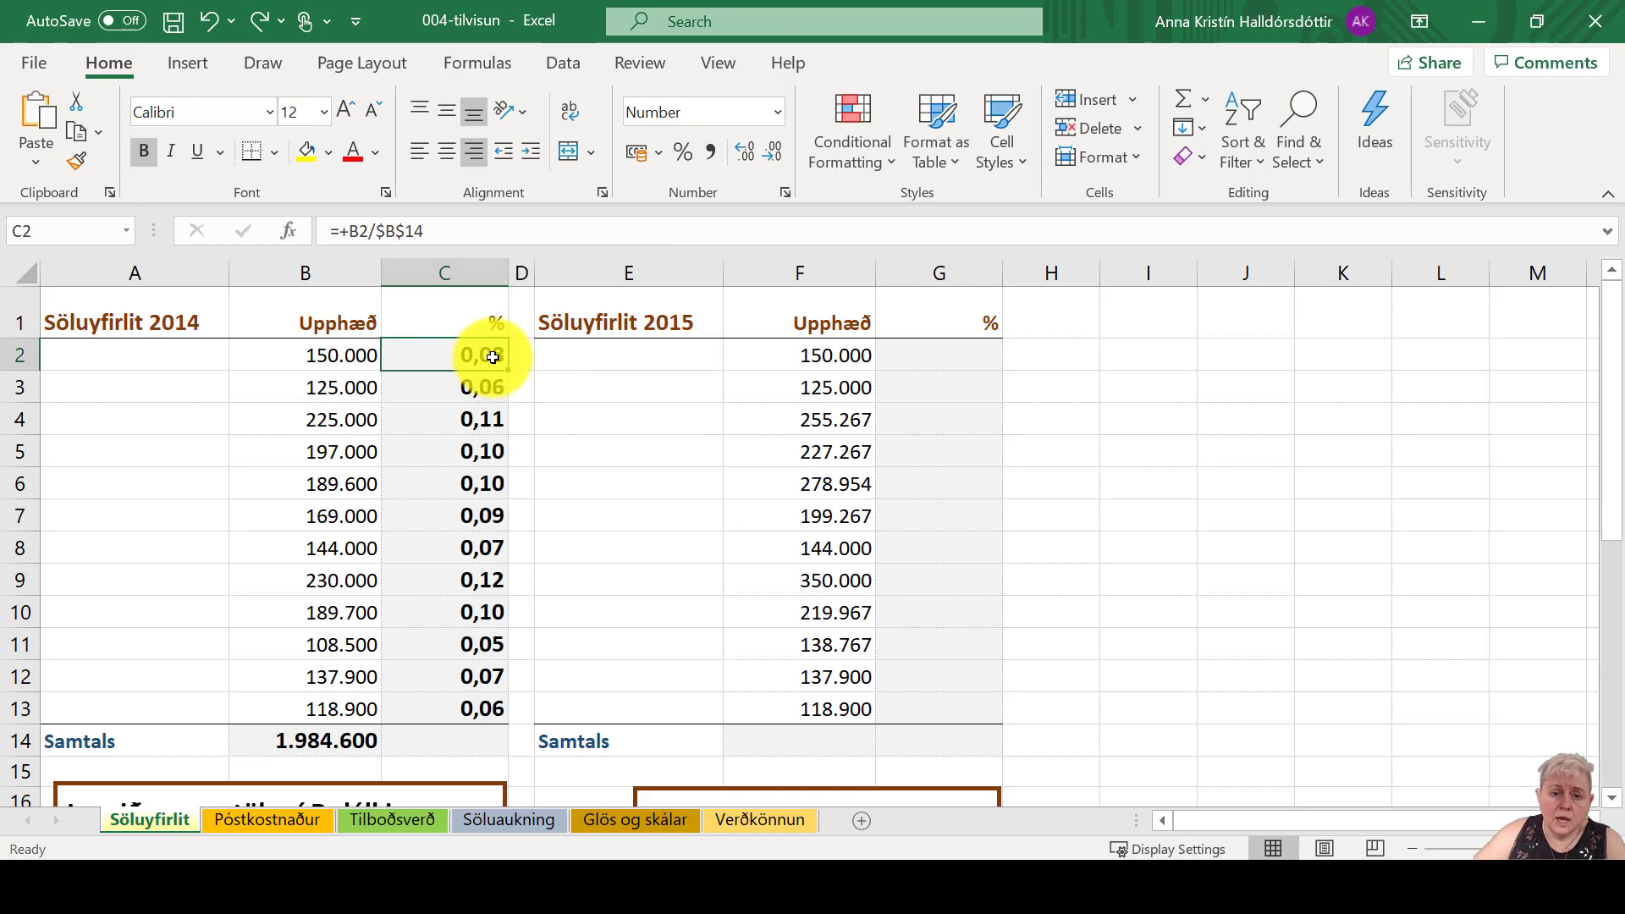
Step: Format C2 as Percentage with 2 decimal places so it shows 7,56%
{"action": "right_click", "coordinate": [492, 358]}
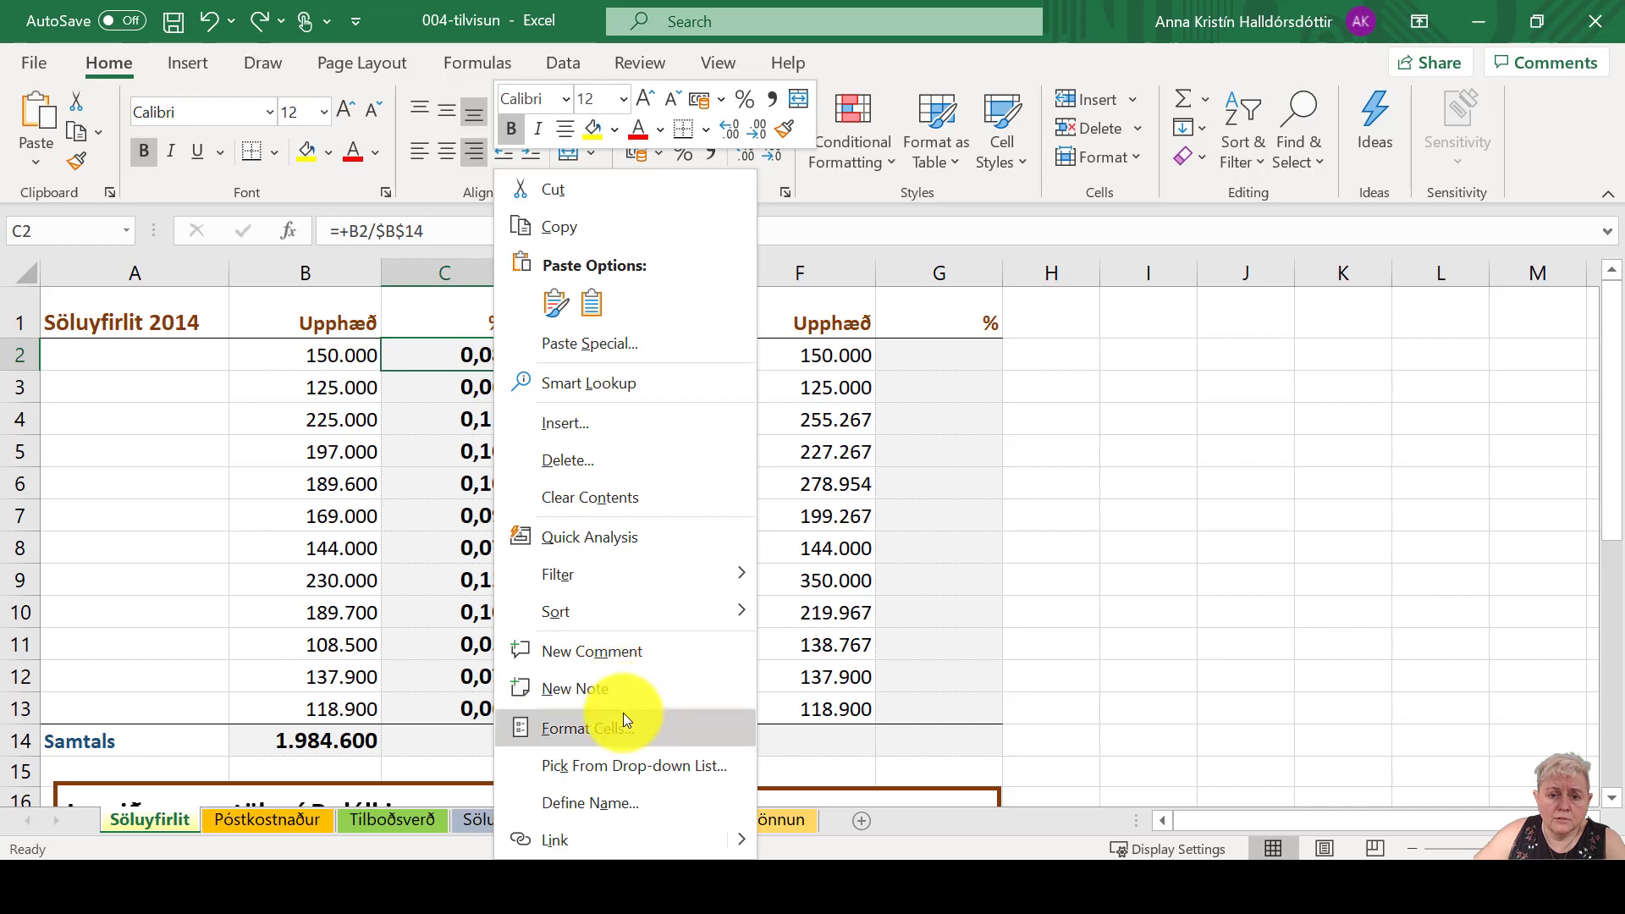
{"action": "left_click", "coordinate": [637, 734]}
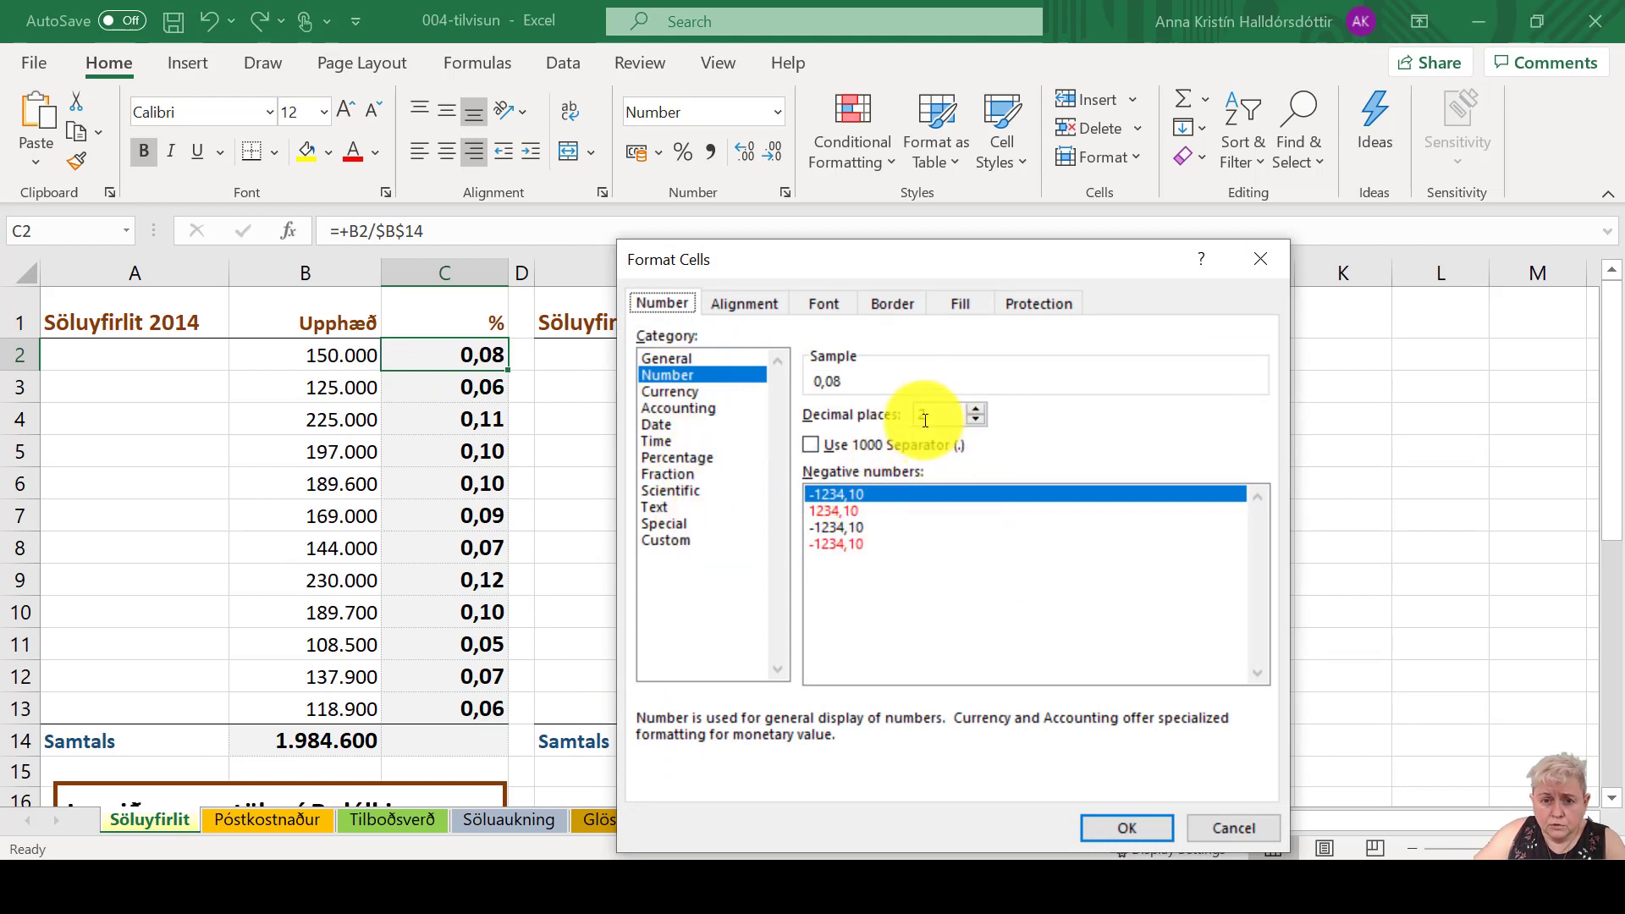
{"action": "left_click", "coordinate": [806, 444]}
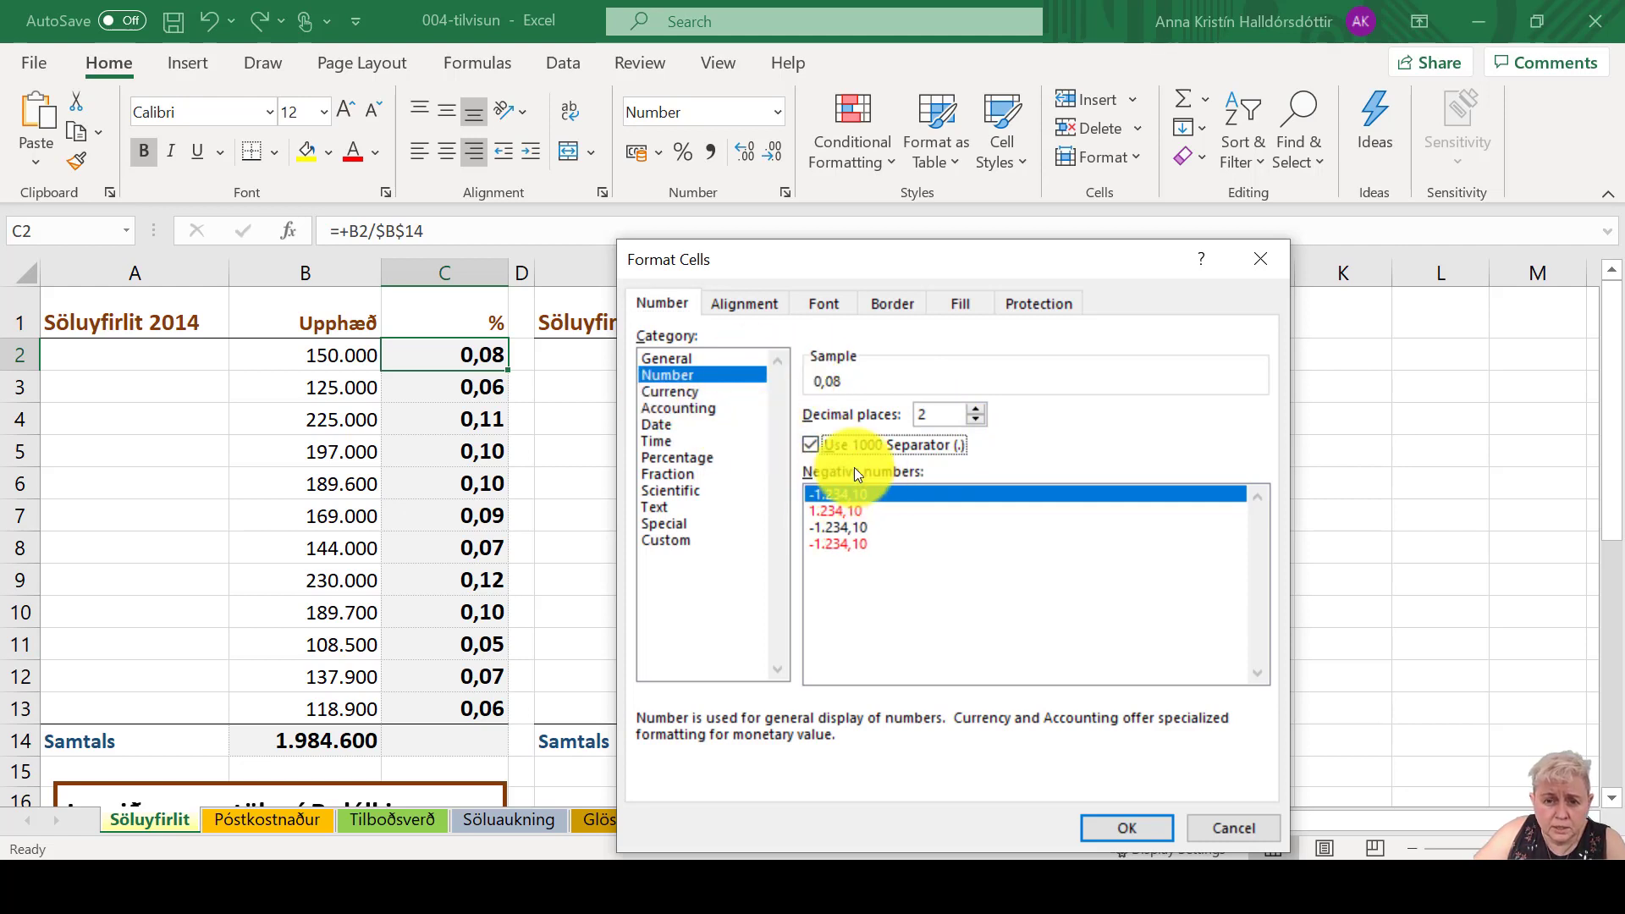
{"action": "left_click", "coordinate": [707, 458]}
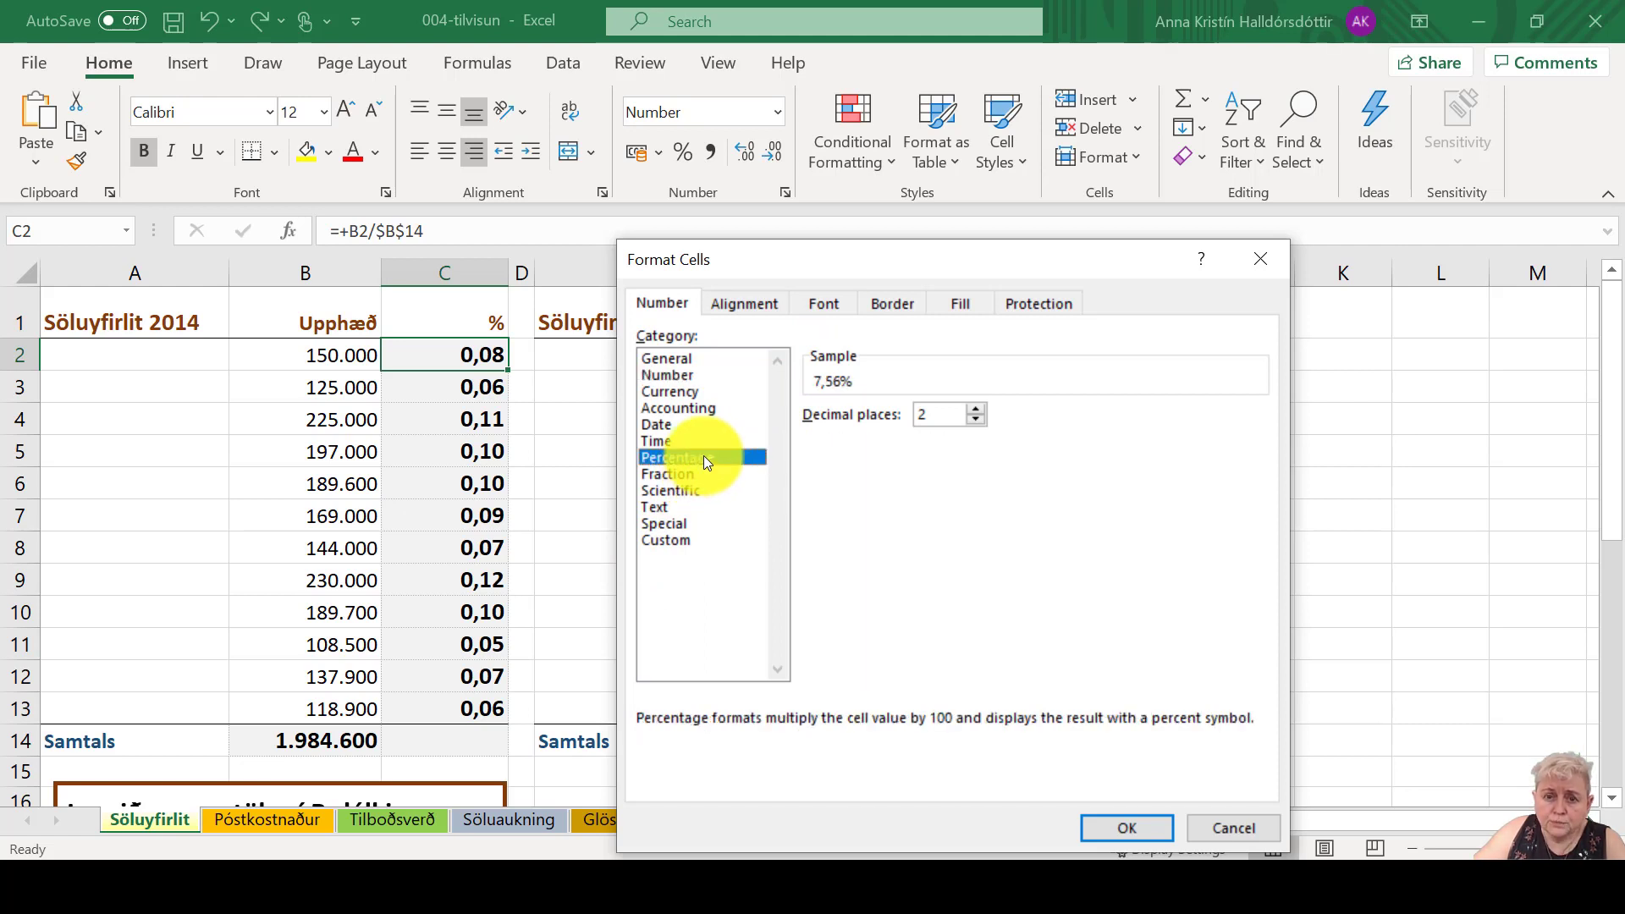
{"action": "left_click", "coordinate": [1136, 828]}
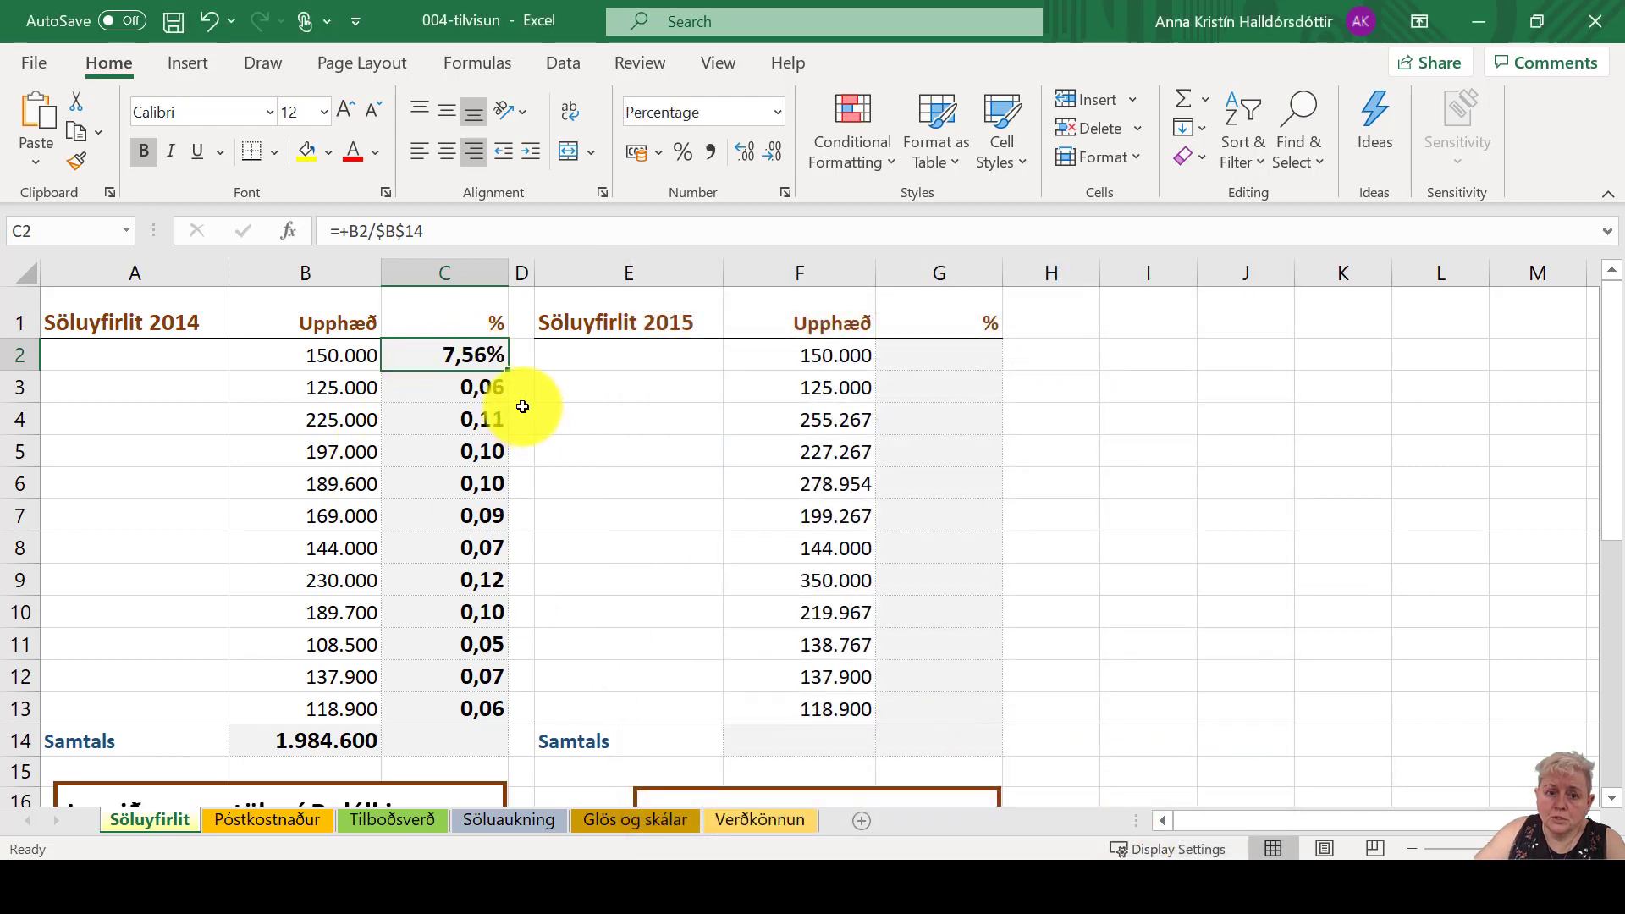
Step: Drag C2's fill handle down to C13 to extend the percentage display
{"action": "left_click_drag", "start_coordinate": [510, 372], "coordinate": [510, 716]}
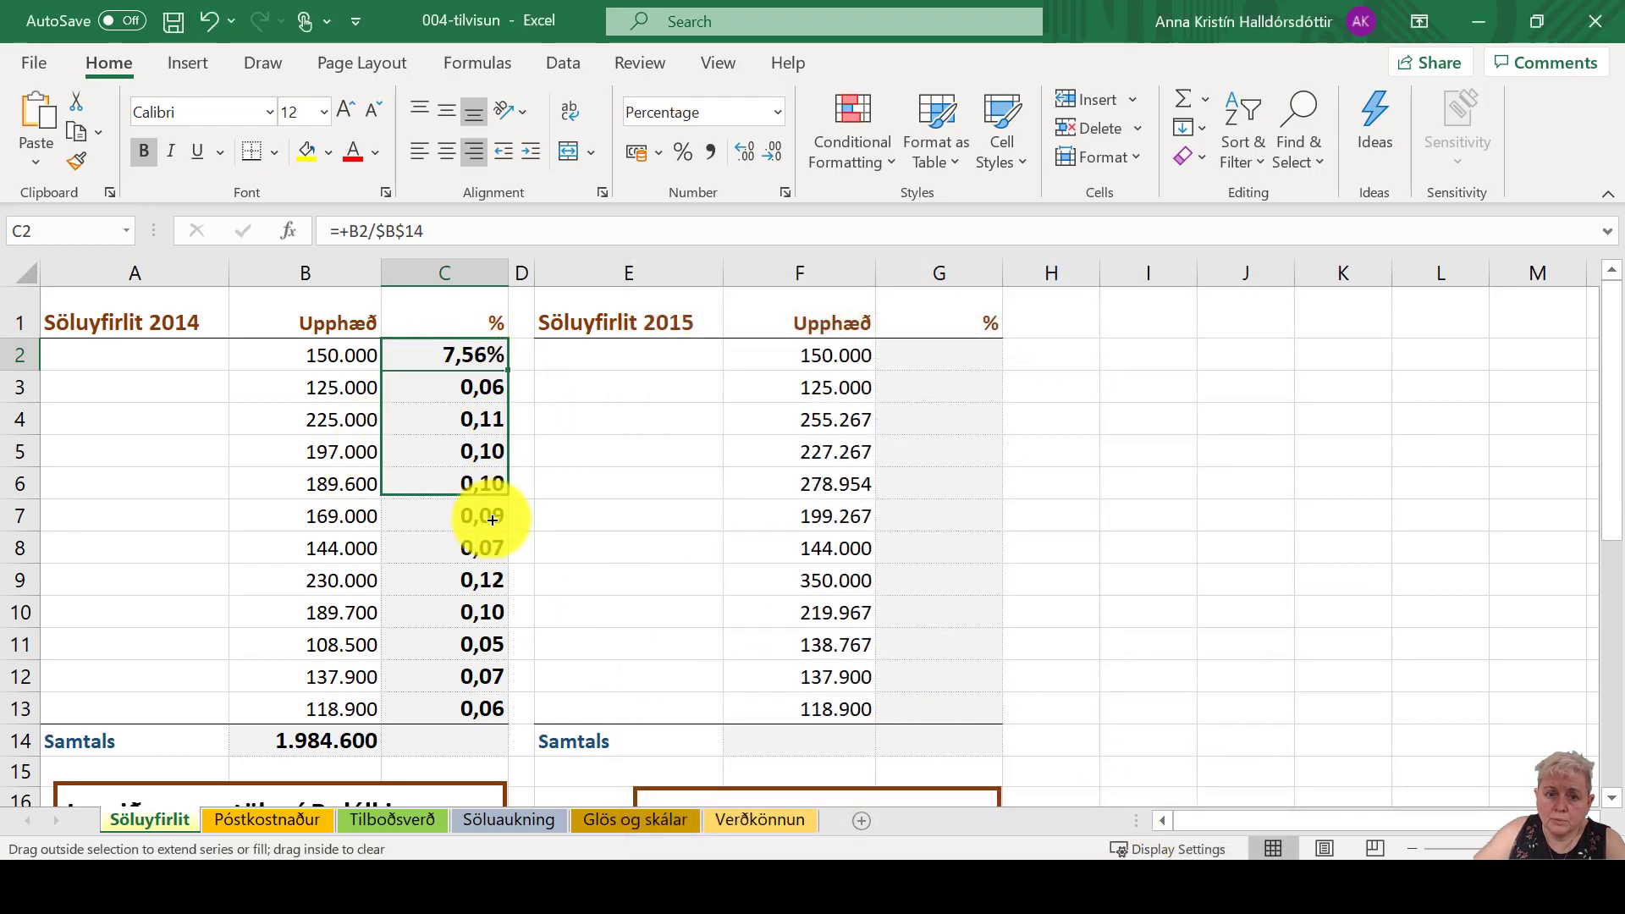